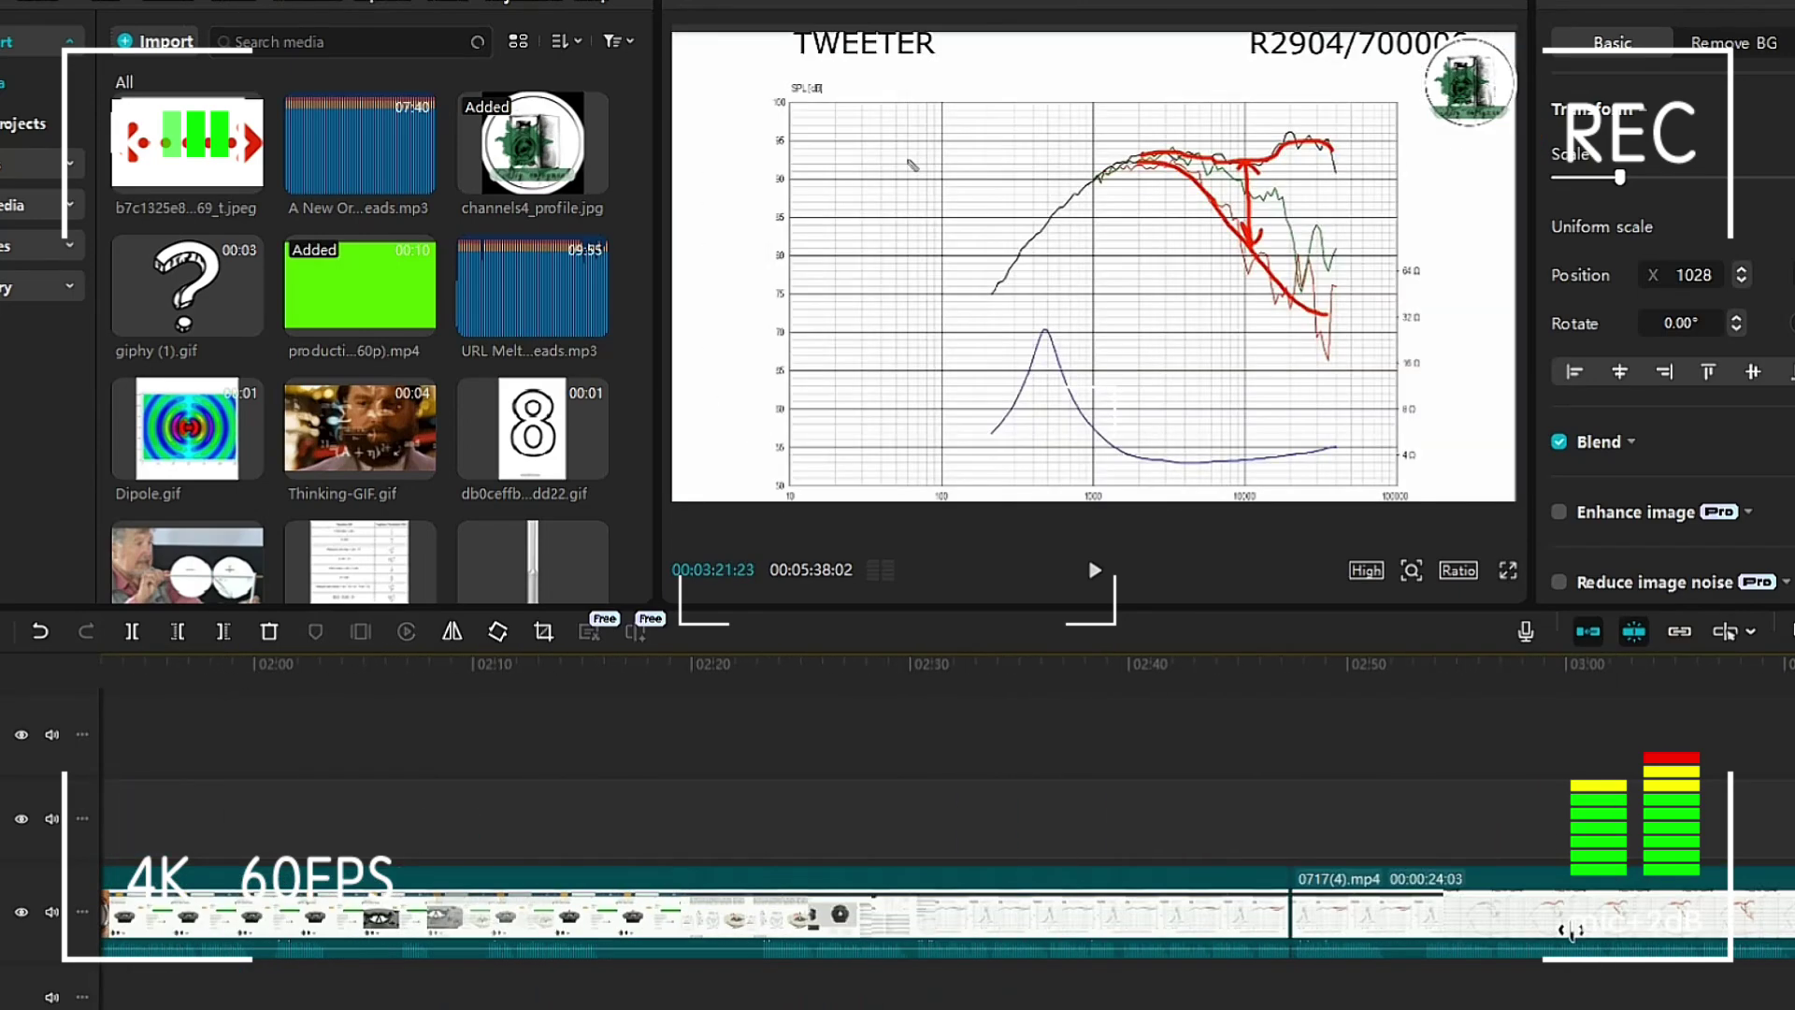
Move the CapCut playhead to 05:14:23, at the ring-radiator versus dome tweeter comparison.
scroll(1571, 930, right, 5)
click(1156, 825)
scroll(1156, 825, left, 3)
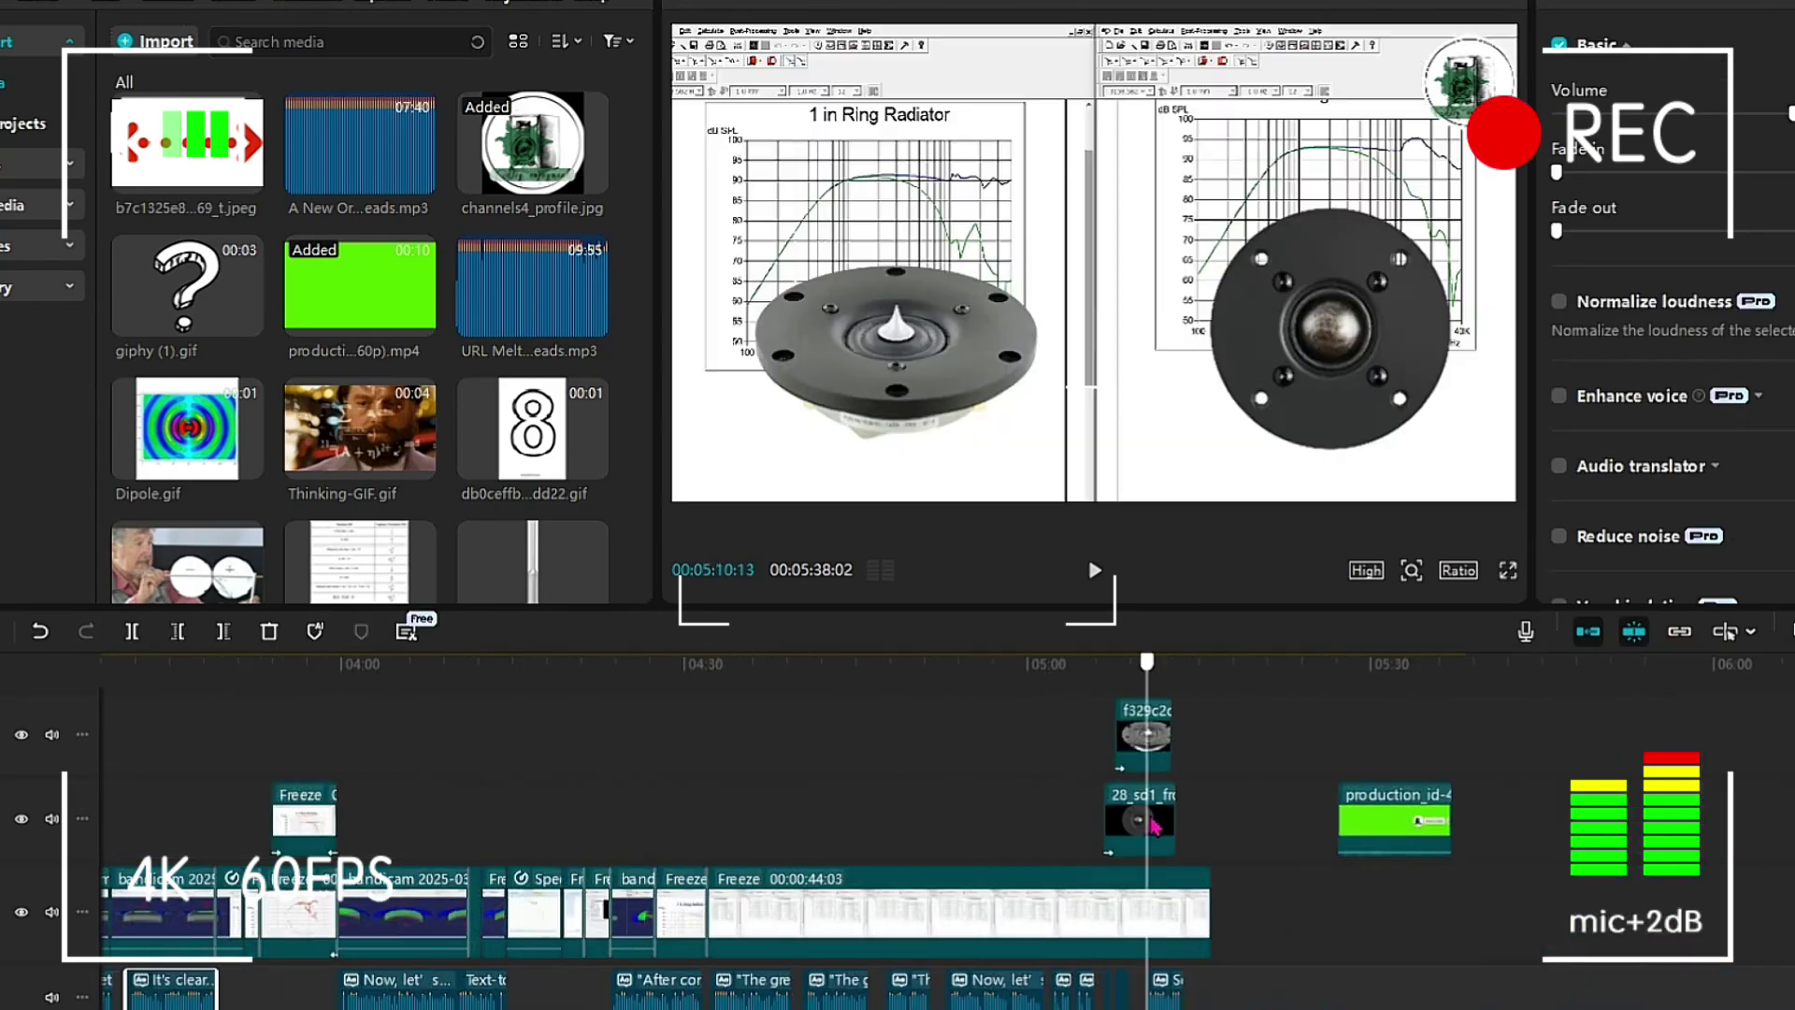
scroll(1197, 888, up, 3)
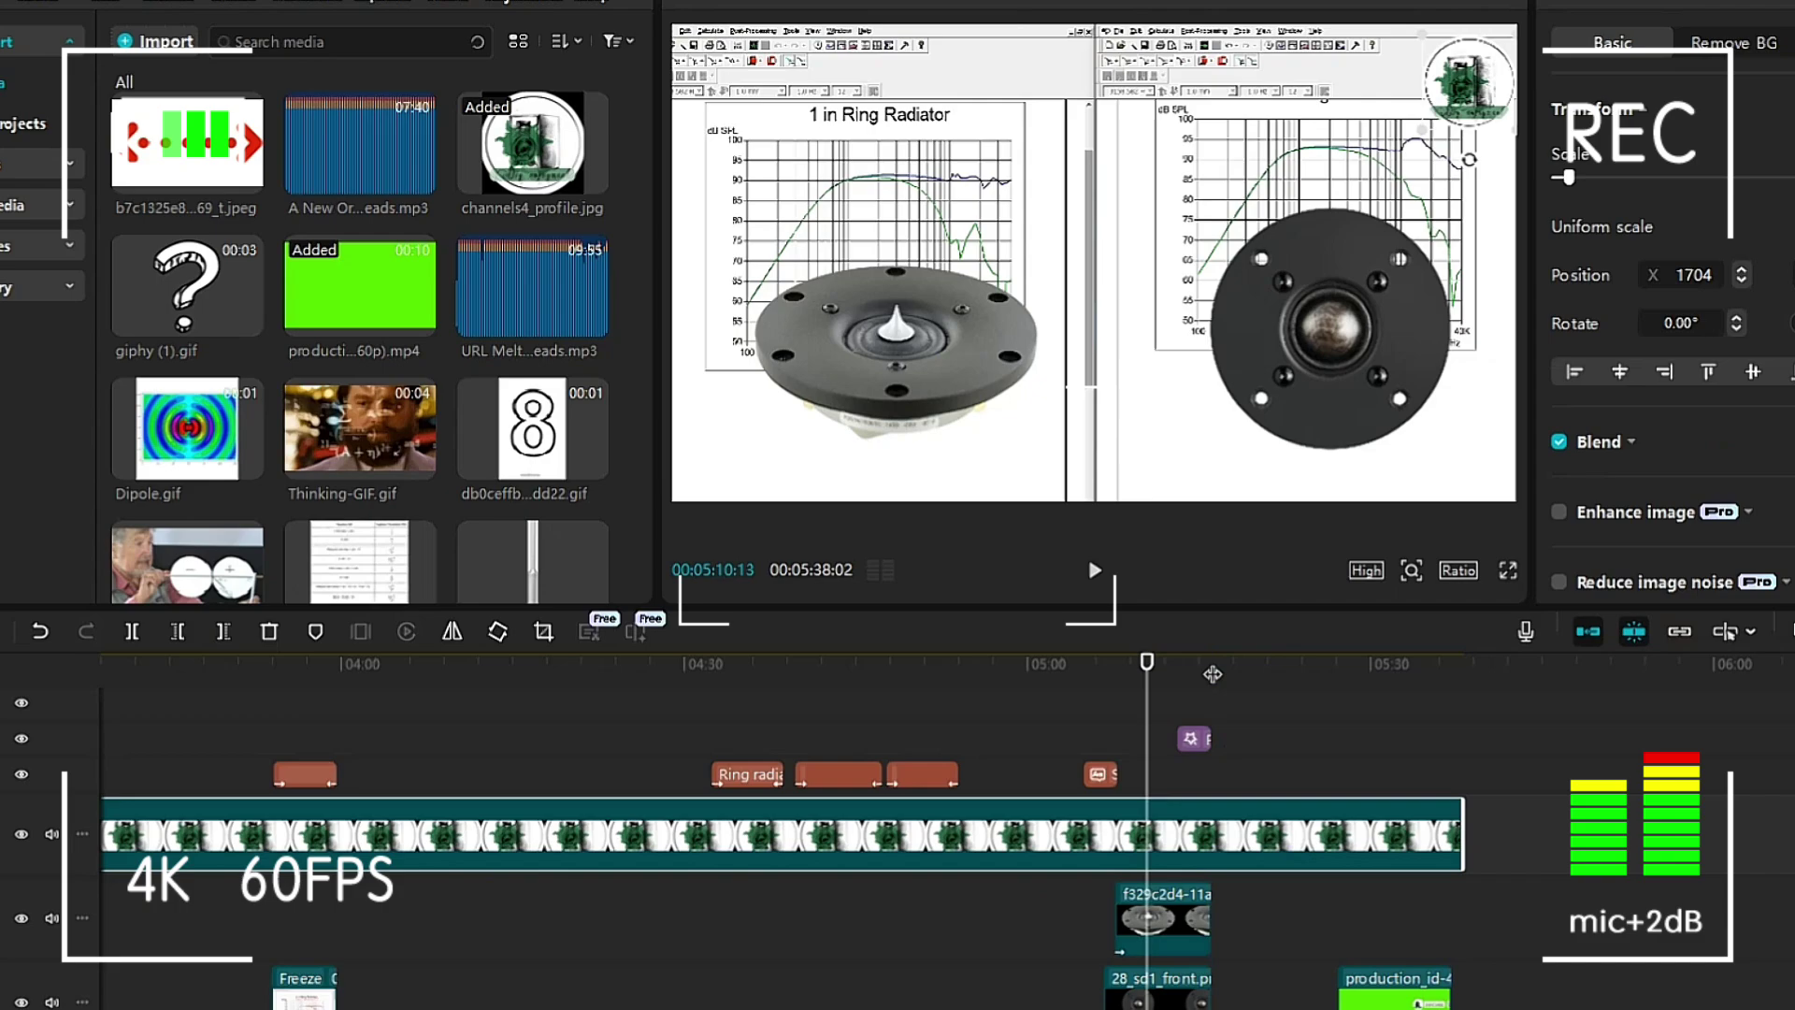
click(1213, 674)
Switch to Google Chrome showing the ETON 29 HD 2 Dome Tweeter product page.
click(1398, 982)
scroll(935, 841, left, 3)
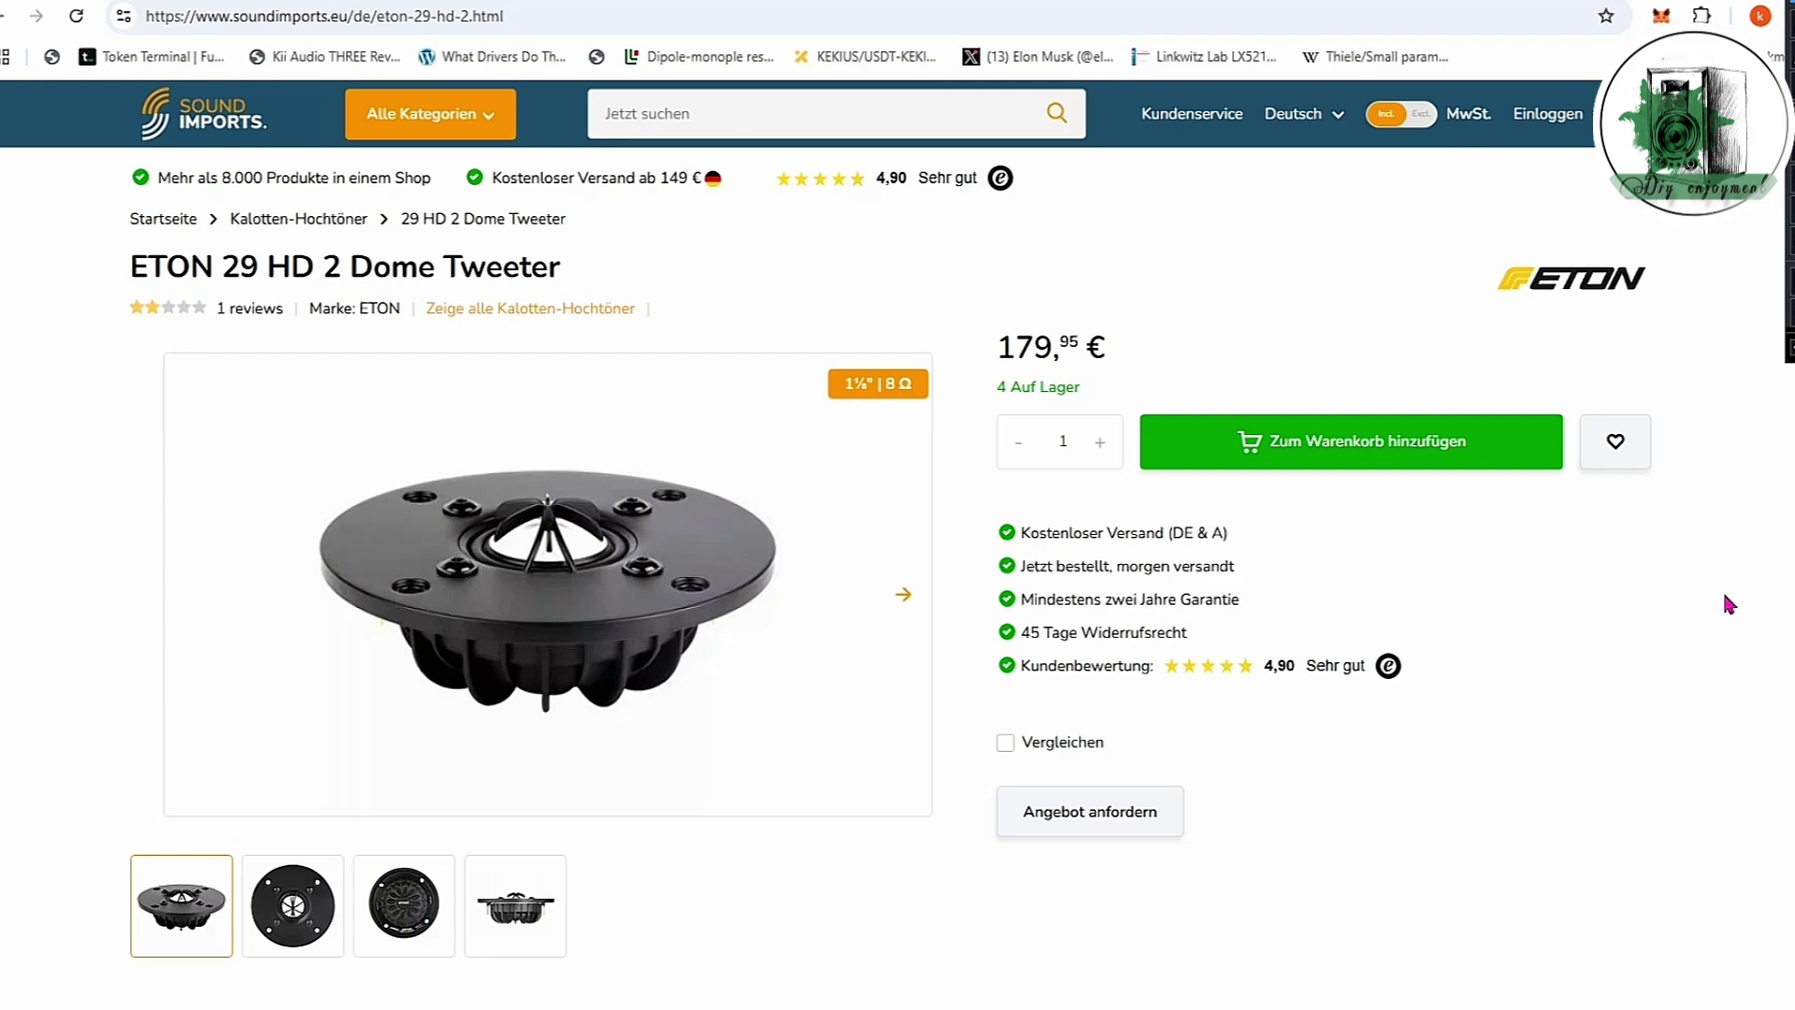
Circle 'Dome Tweeter' in the title and mark the tweeter spikes and ring-radiator image in red.
mouse_move(429, 293)
mouse_down()
mouse_move(511, 243)
mouse_move(453, 309)
mouse_up()
mouse_move(568, 581)
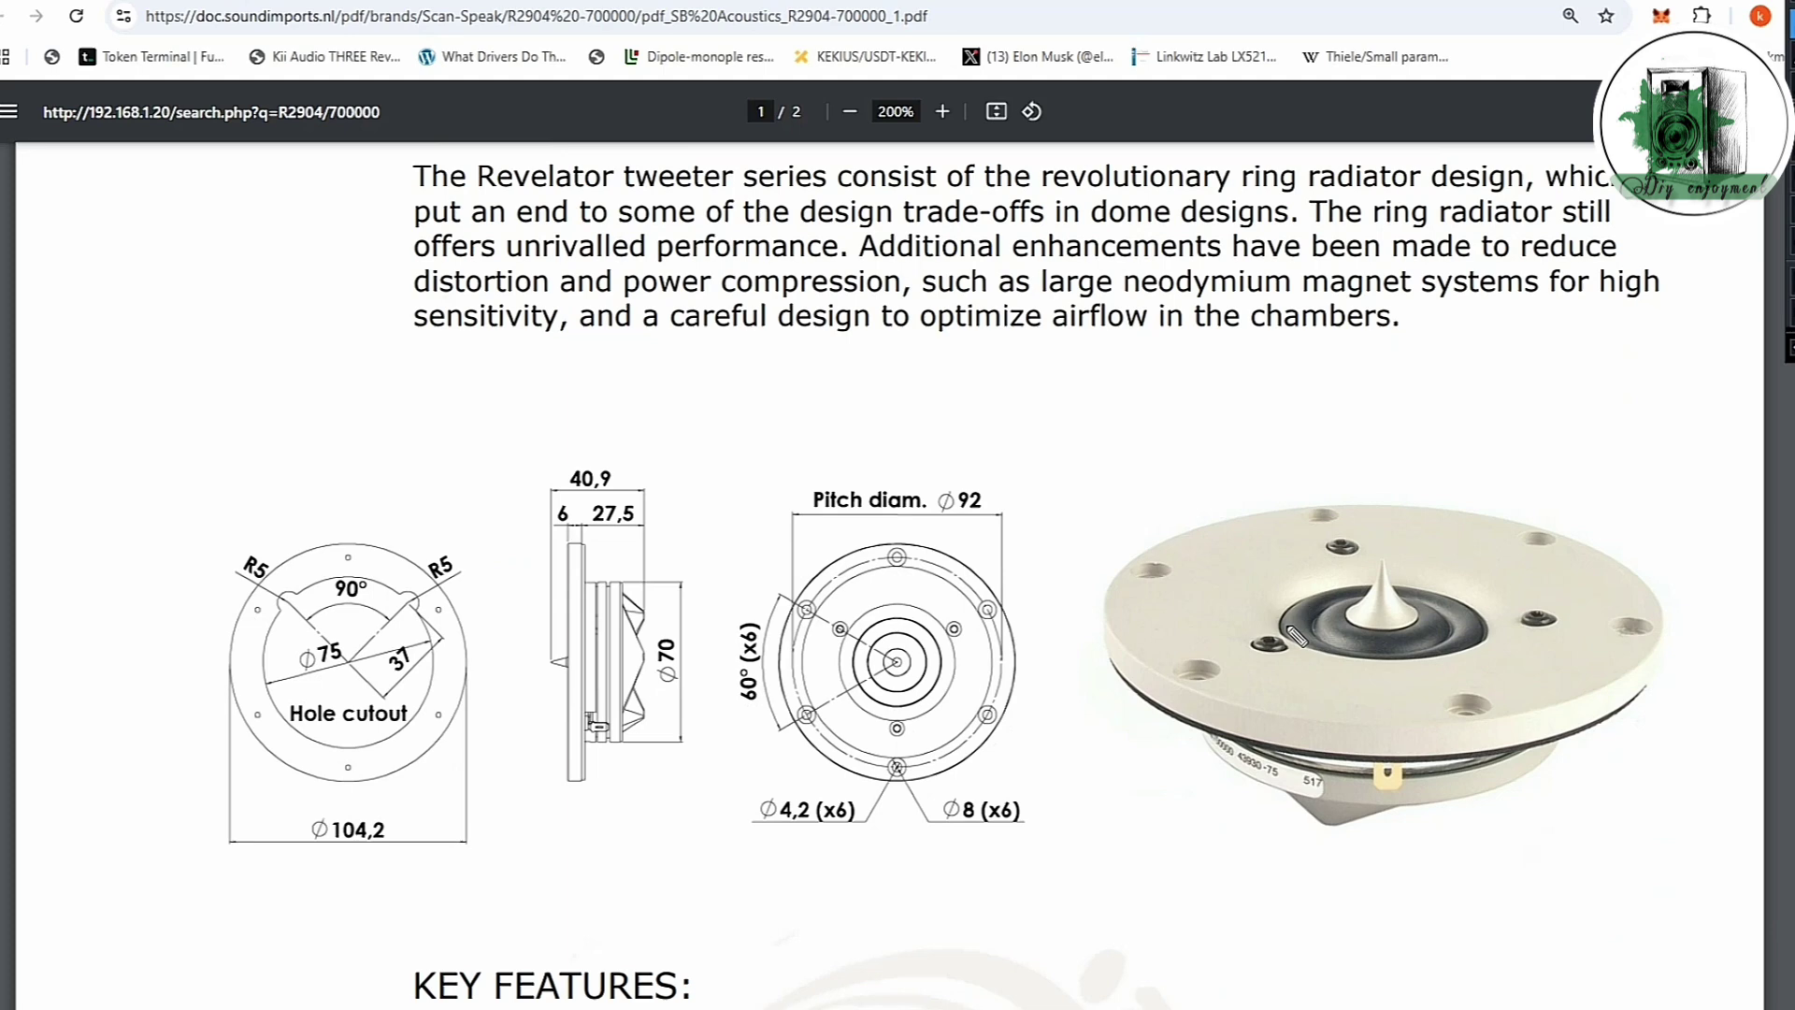
mouse_move(557, 479)
mouse_down()
mouse_move(560, 430)
mouse_move(542, 475)
mouse_up()
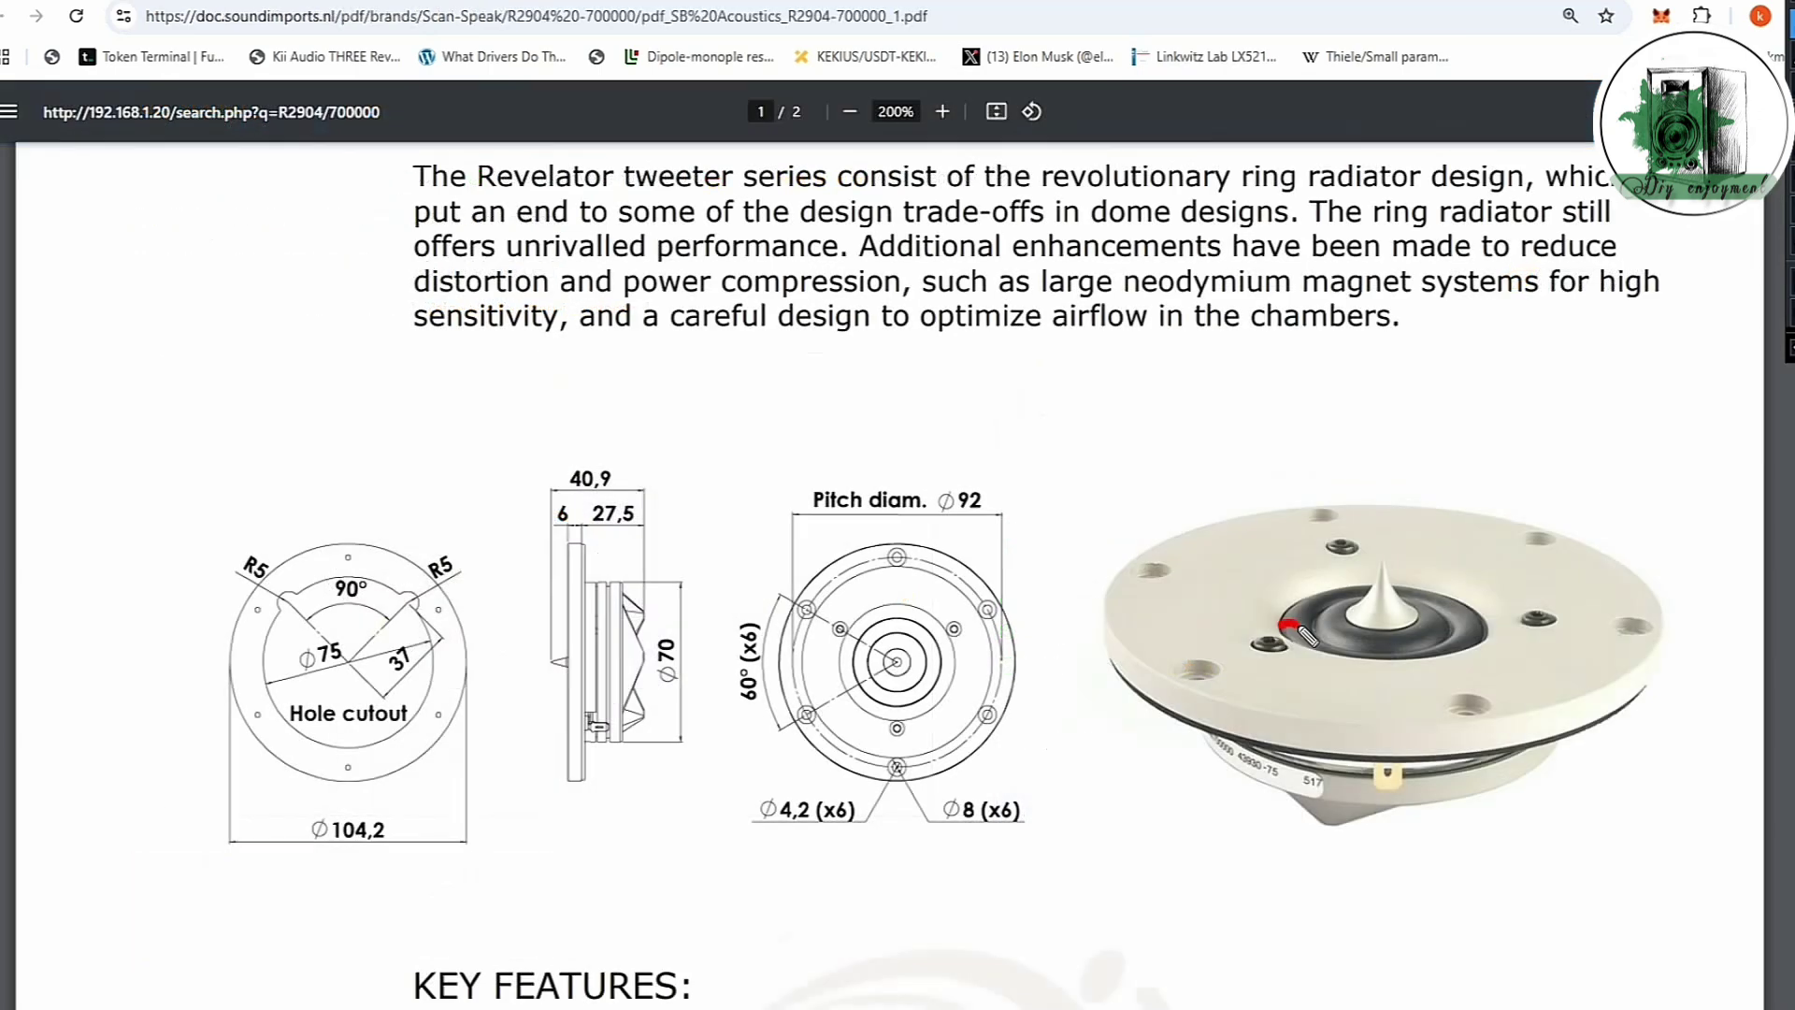
mouse_move(1283, 625)
mouse_down()
mouse_move(1349, 622)
mouse_move(1317, 503)
mouse_move(1286, 560)
mouse_move(1388, 555)
mouse_move(1427, 621)
mouse_up()
mouse_move(1367, 483)
mouse_down()
mouse_move(1404, 529)
mouse_move(1370, 533)
mouse_up()
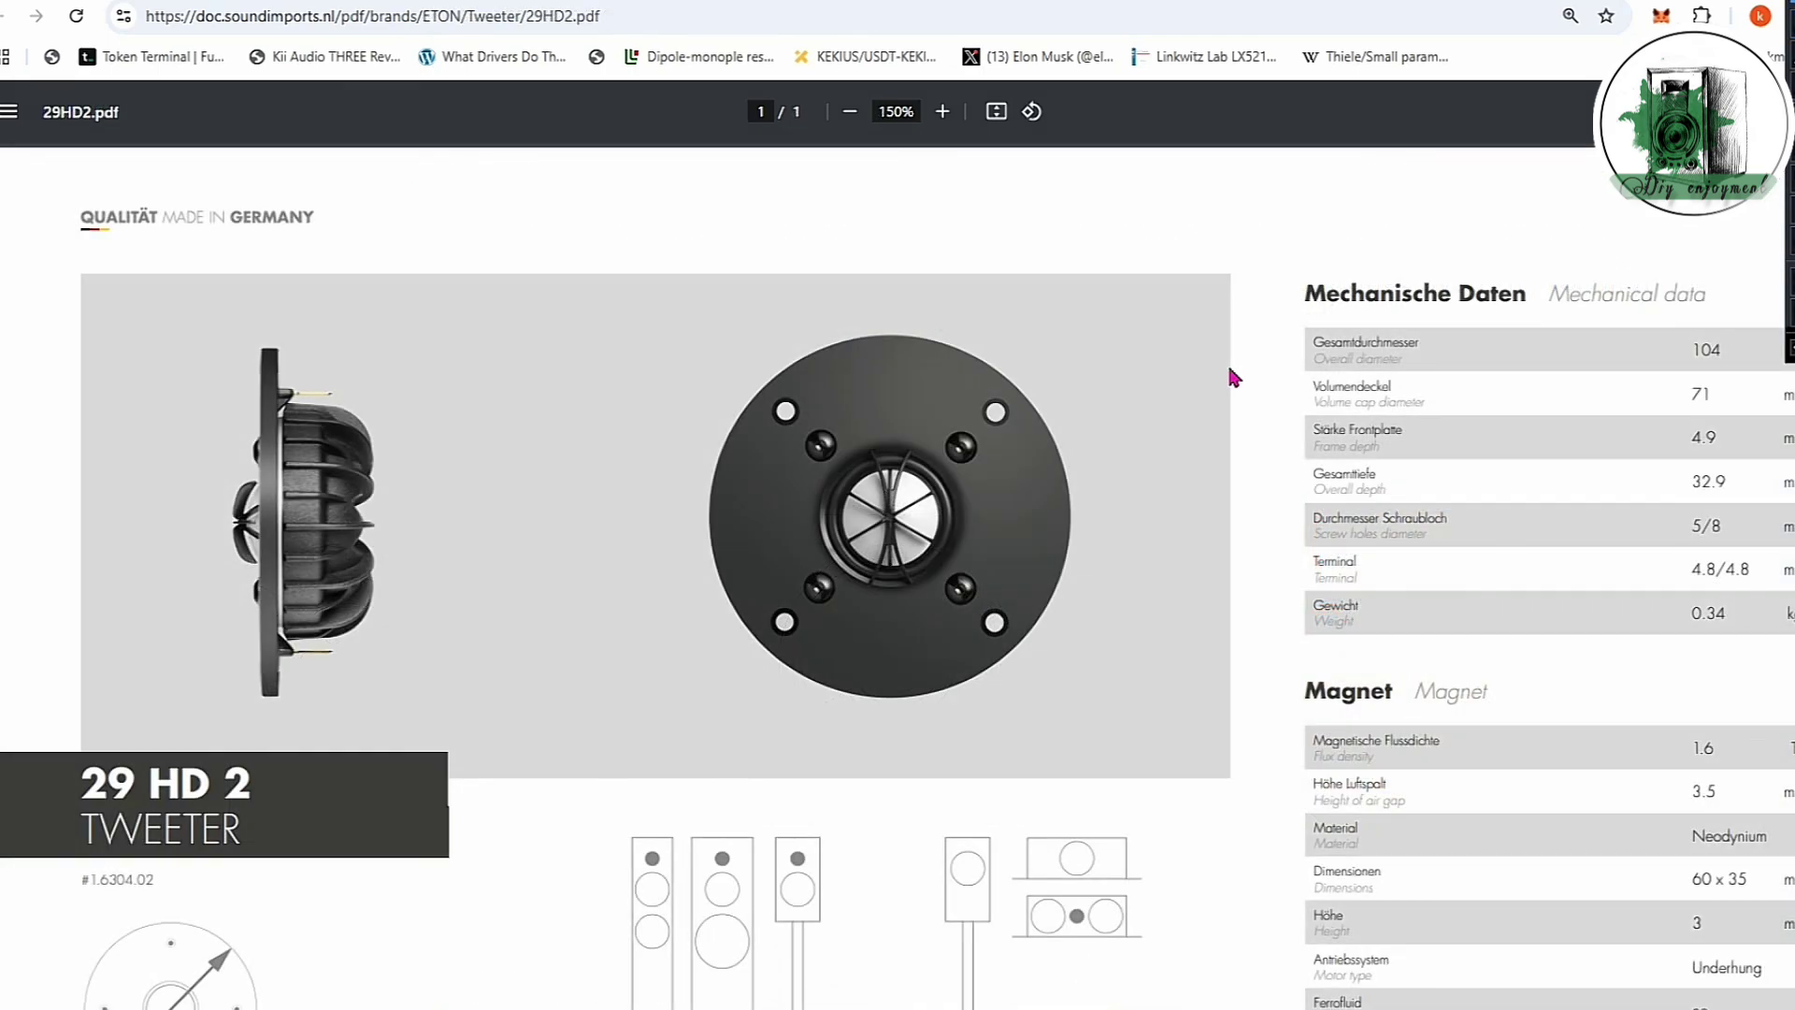
Trace the upper and lower off-axis curves from 5 kHz to 20 kHz on the Frequenzgang graph.
scroll(1235, 377, down, 7)
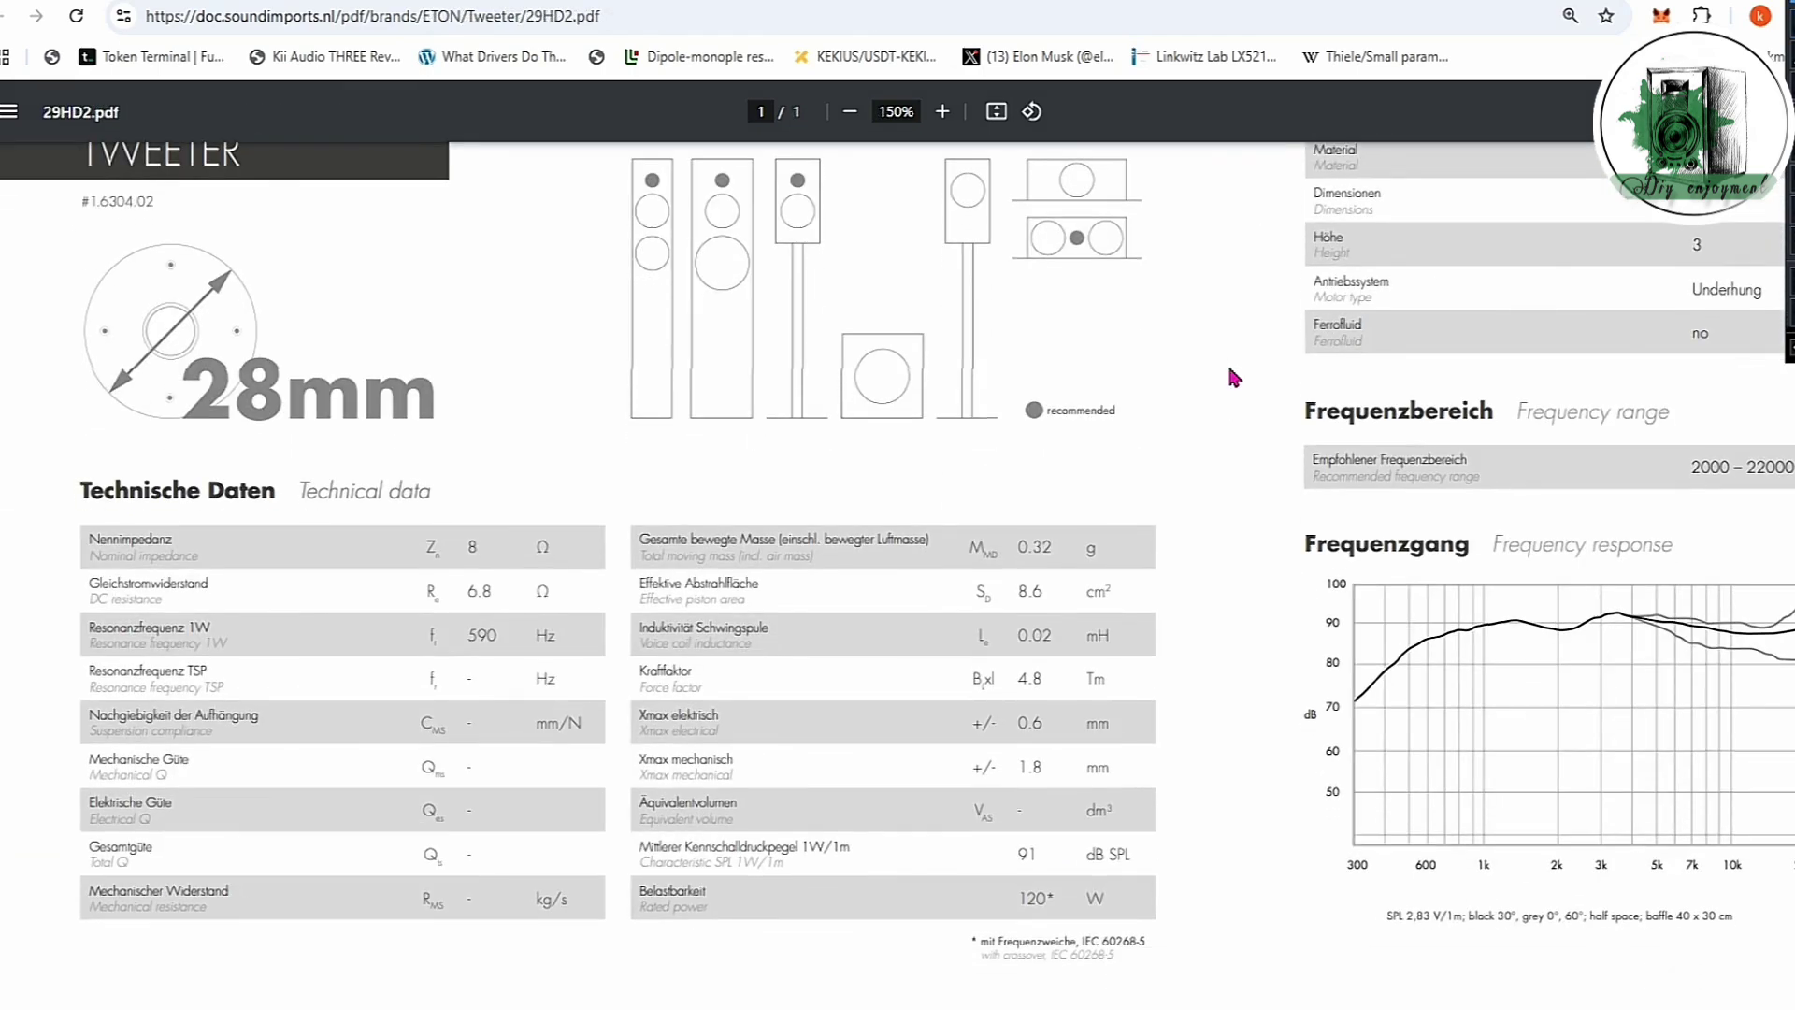
scroll(918, 552, right, 7)
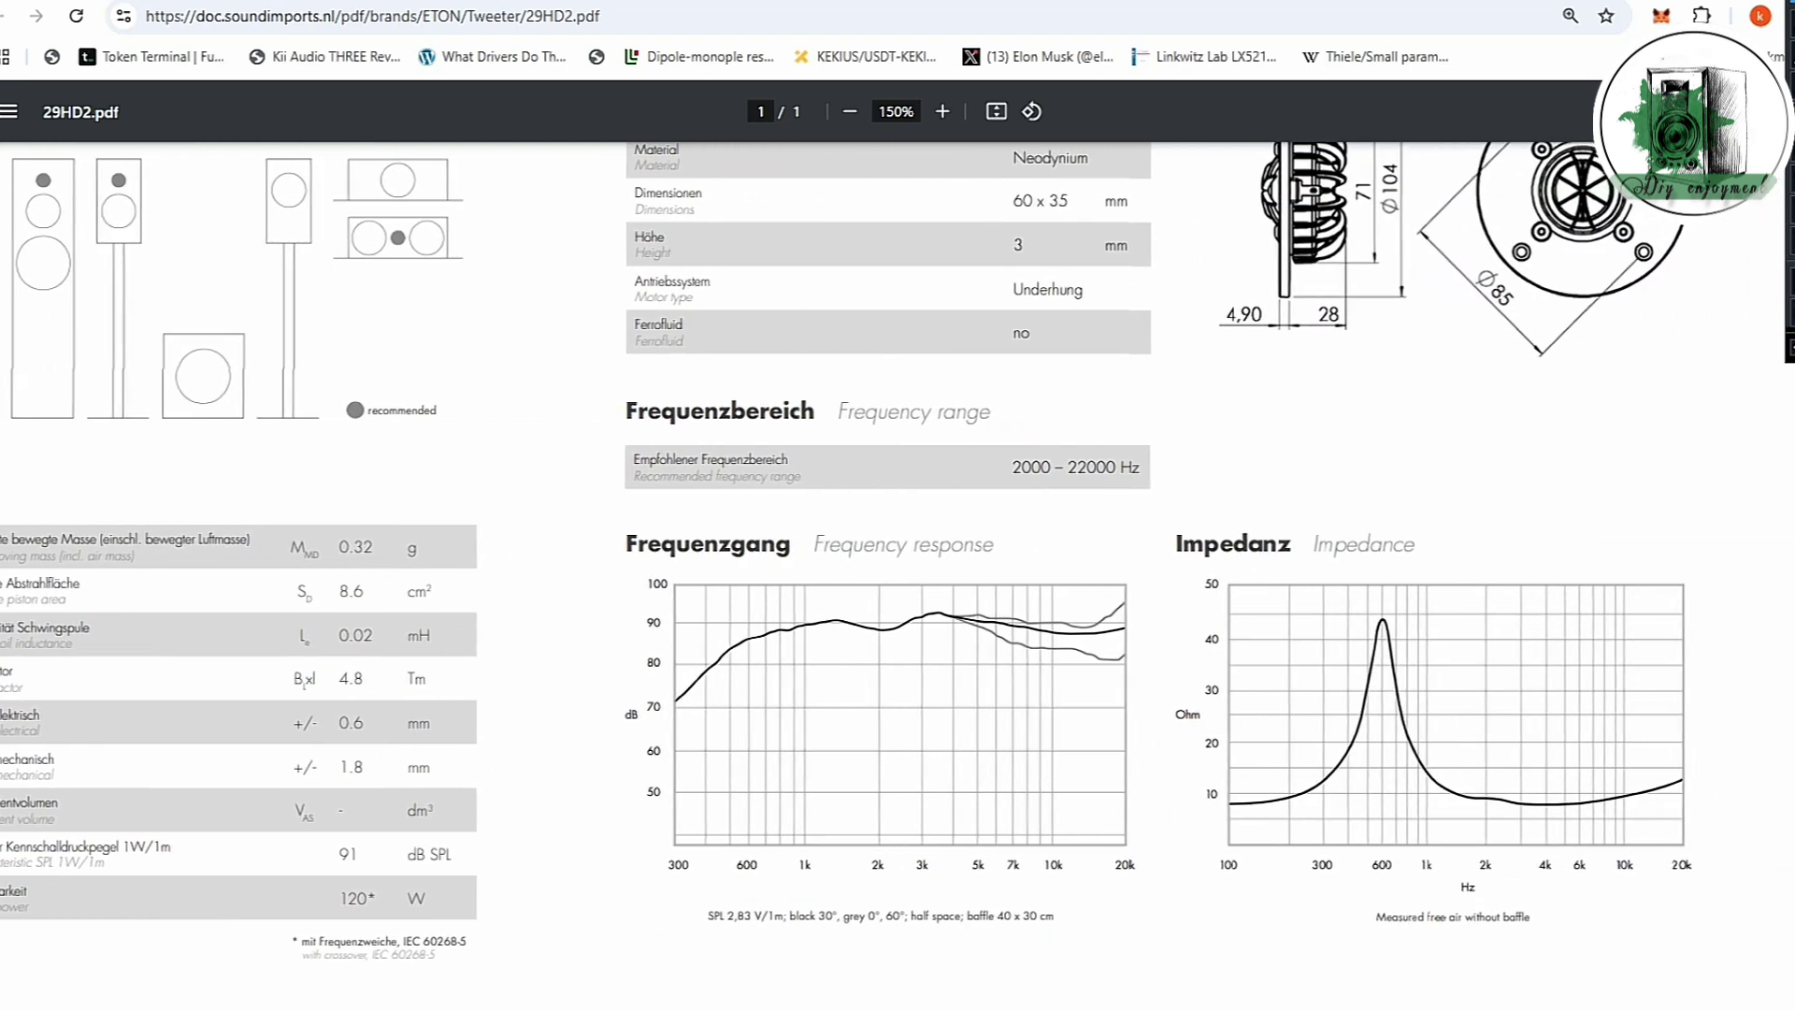
scroll(908, 609, up, 3)
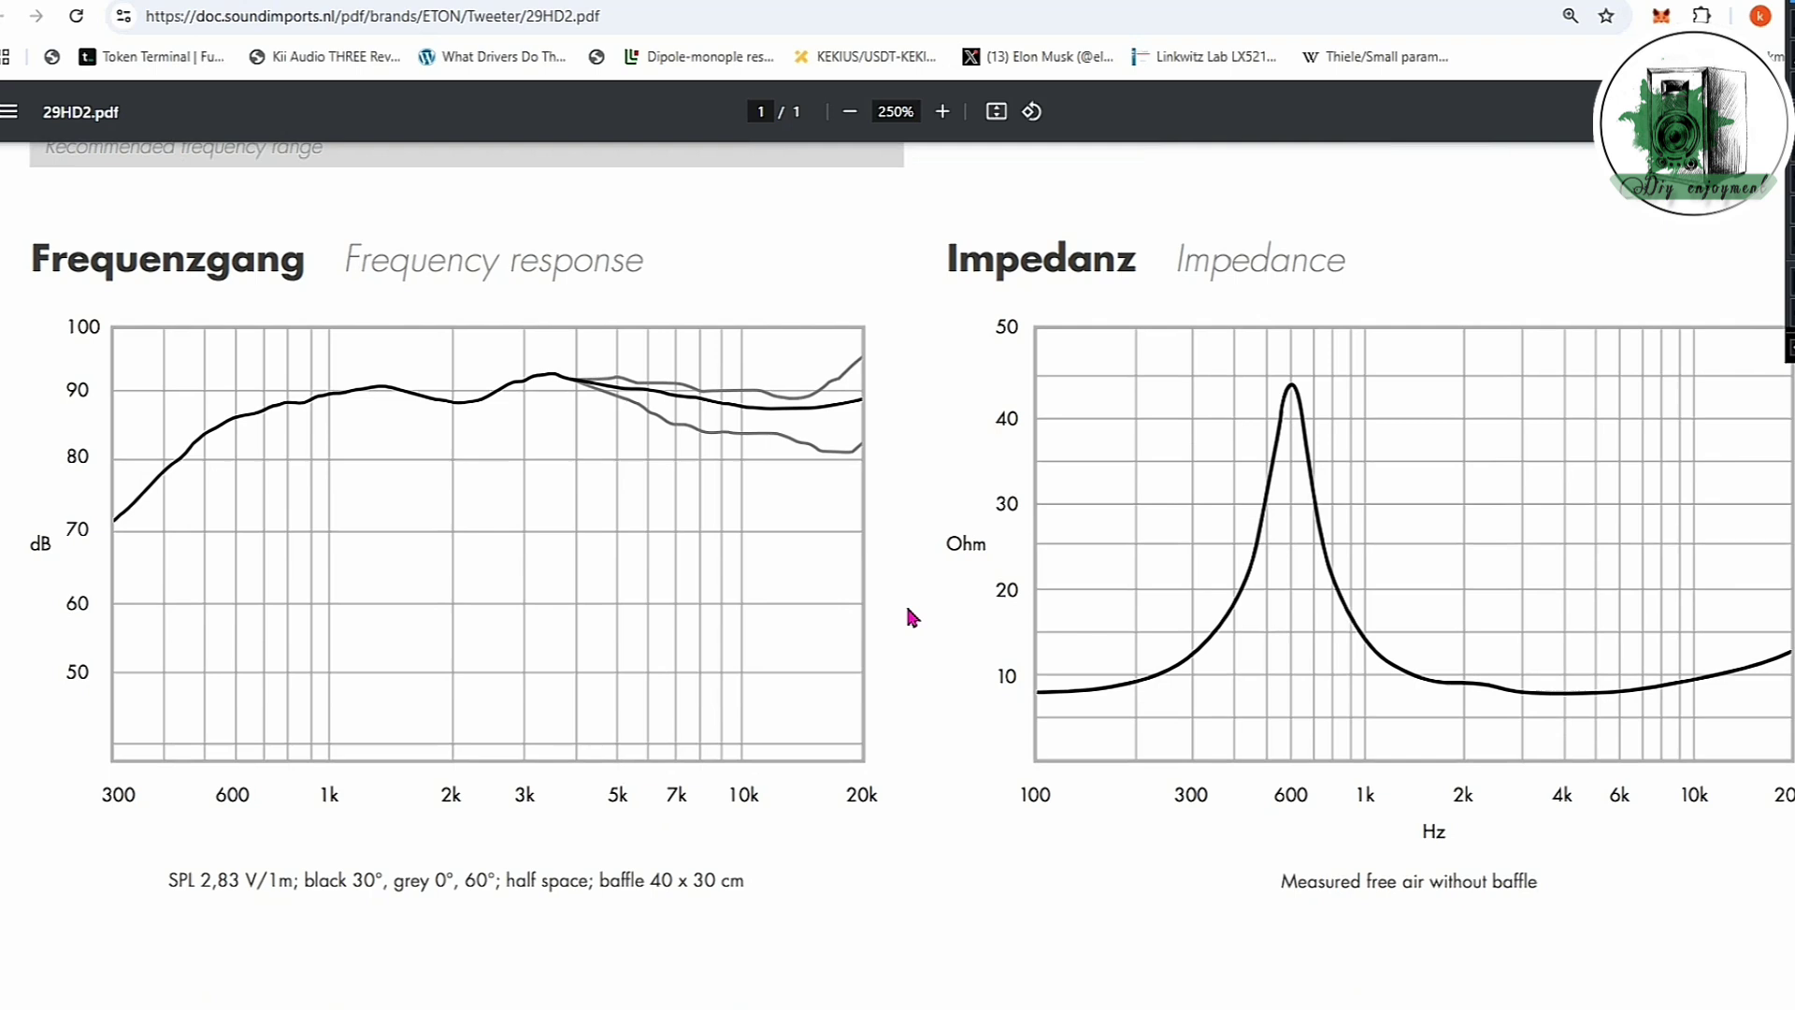
mouse_move(591, 377)
mouse_down()
mouse_move(783, 395)
mouse_move(858, 365)
mouse_up()
mouse_move(589, 378)
mouse_down()
mouse_move(692, 426)
mouse_move(859, 449)
mouse_up()
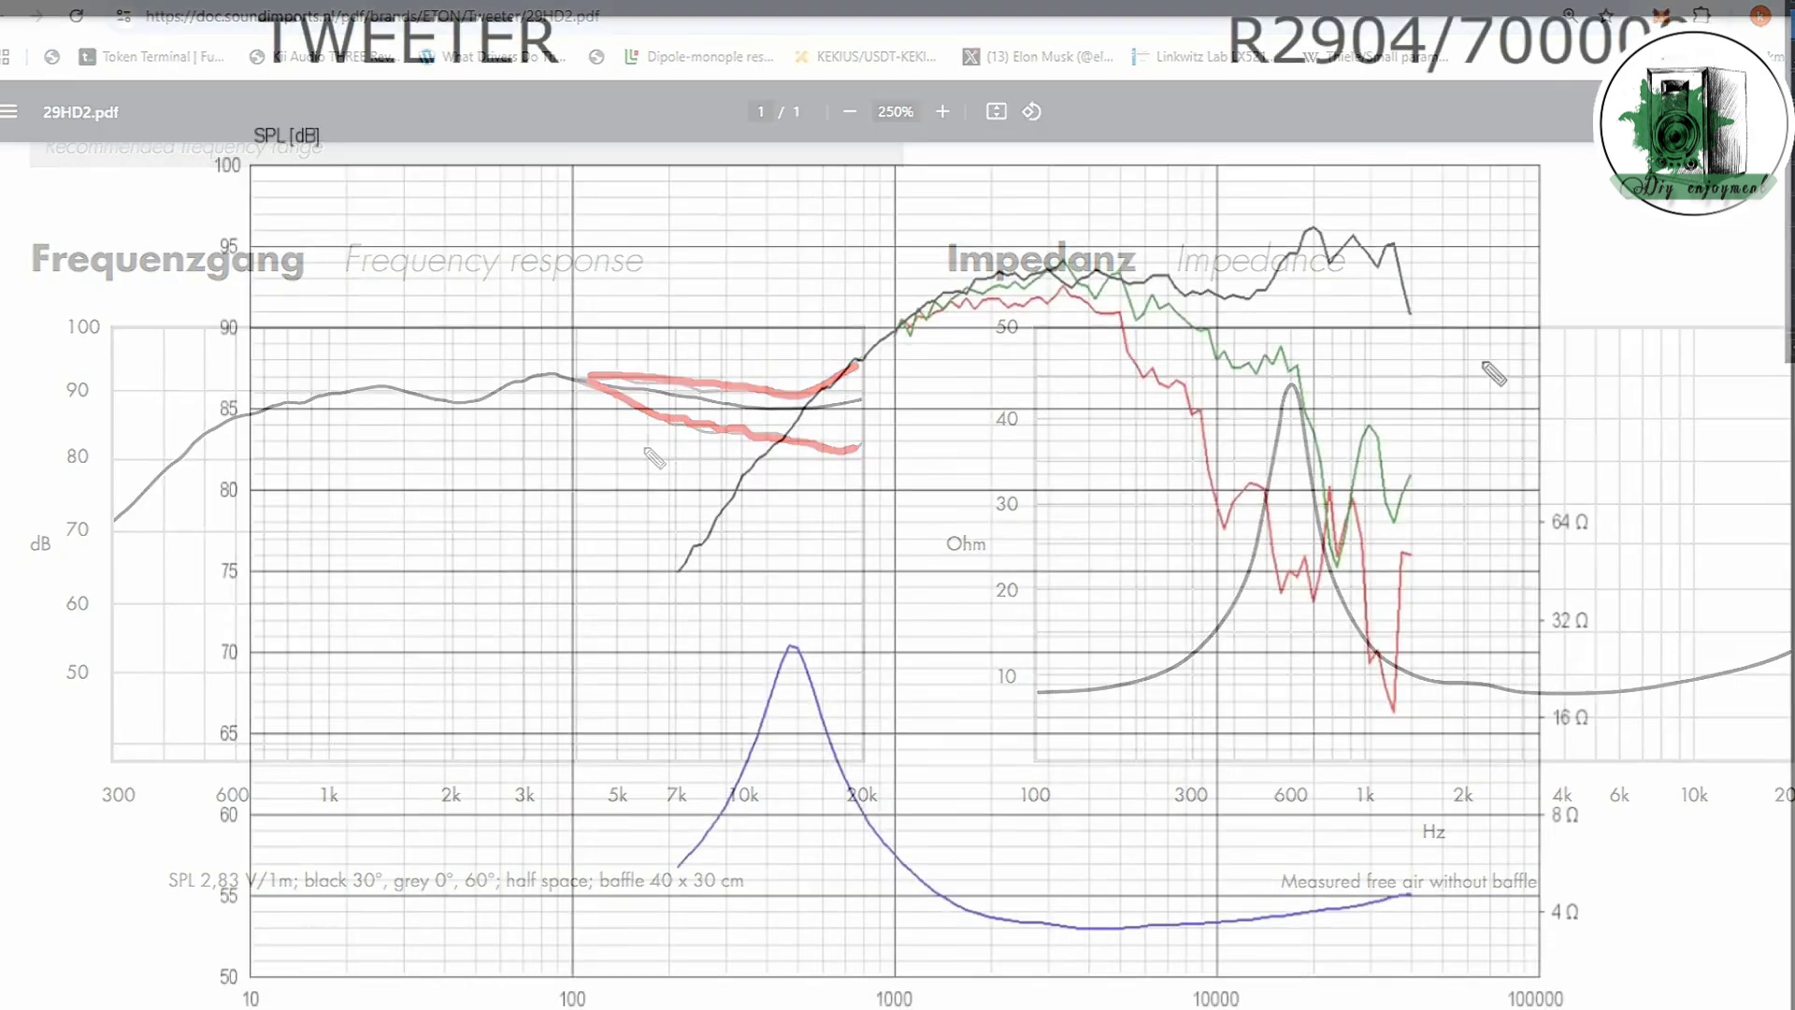
Trace the R2904 on-axis and falling off-axis curves, add a 10 kHz arrow, and mark the dome.
mouse_move(997, 278)
mouse_down()
mouse_move(1157, 293)
mouse_move(1252, 288)
mouse_move(1314, 251)
mouse_move(1403, 269)
mouse_up()
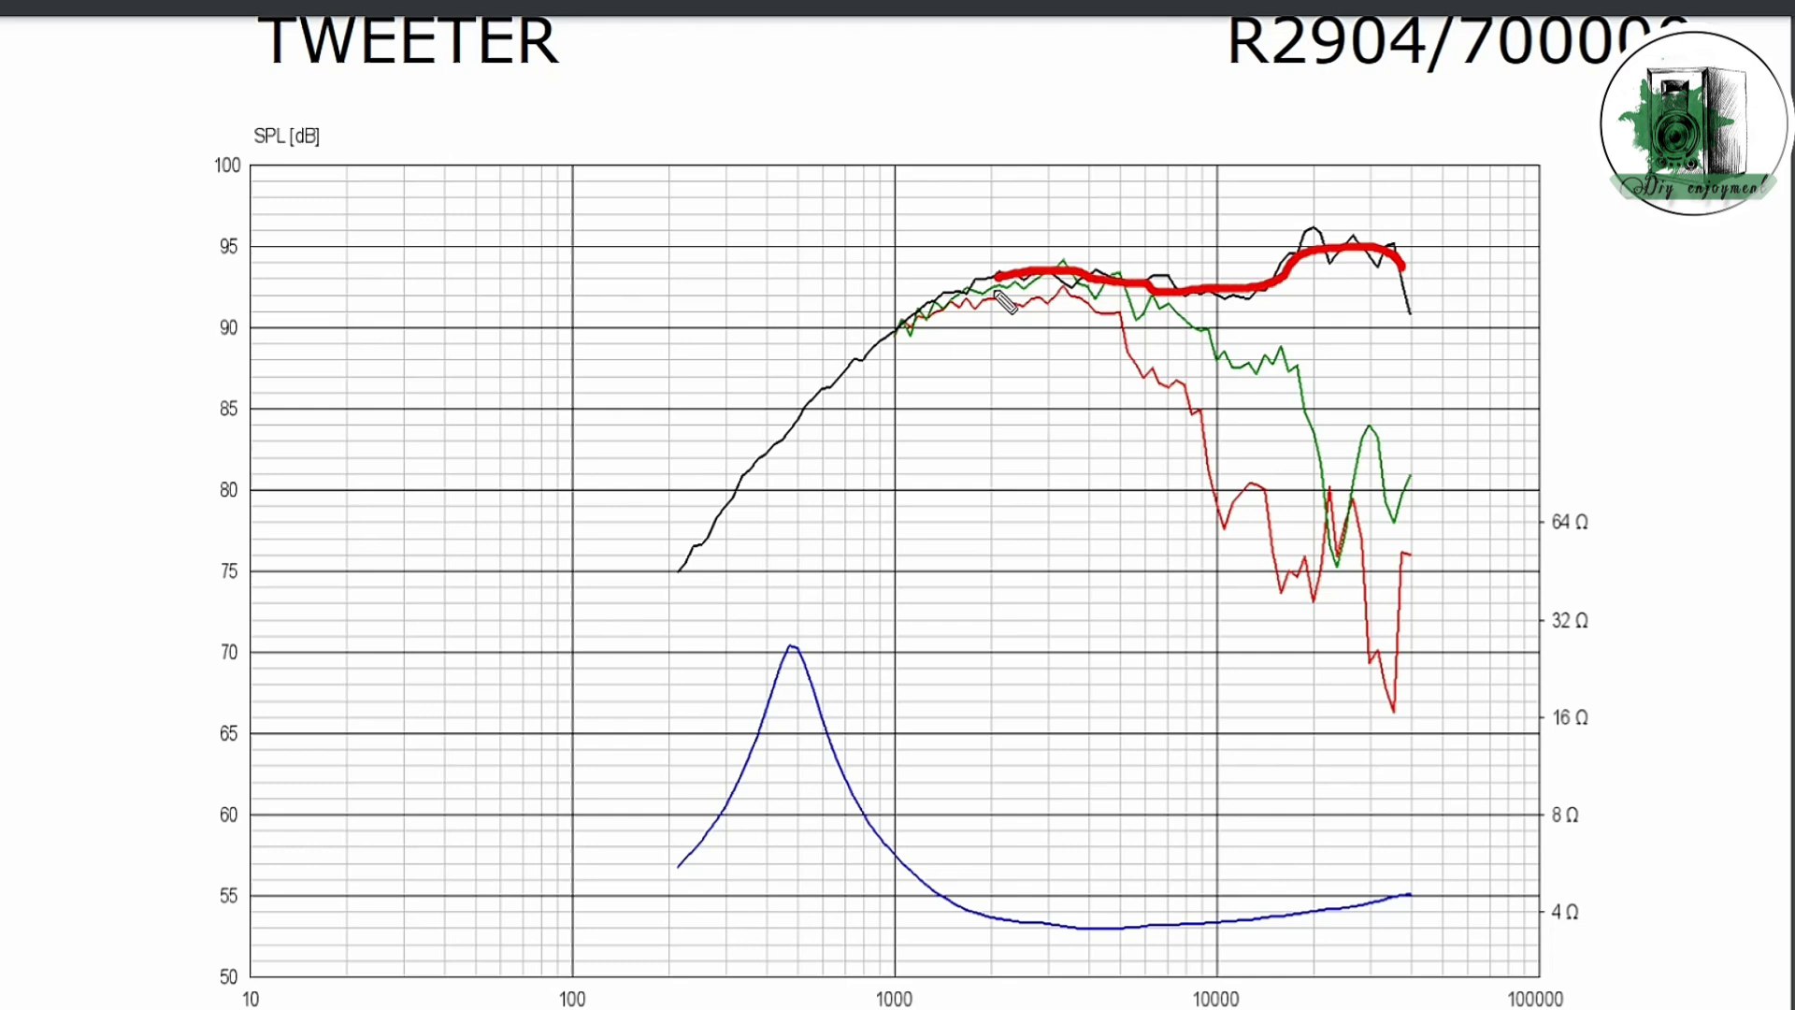
mouse_move(988, 291)
mouse_down()
mouse_move(1106, 330)
mouse_move(1290, 551)
mouse_move(1394, 615)
mouse_up()
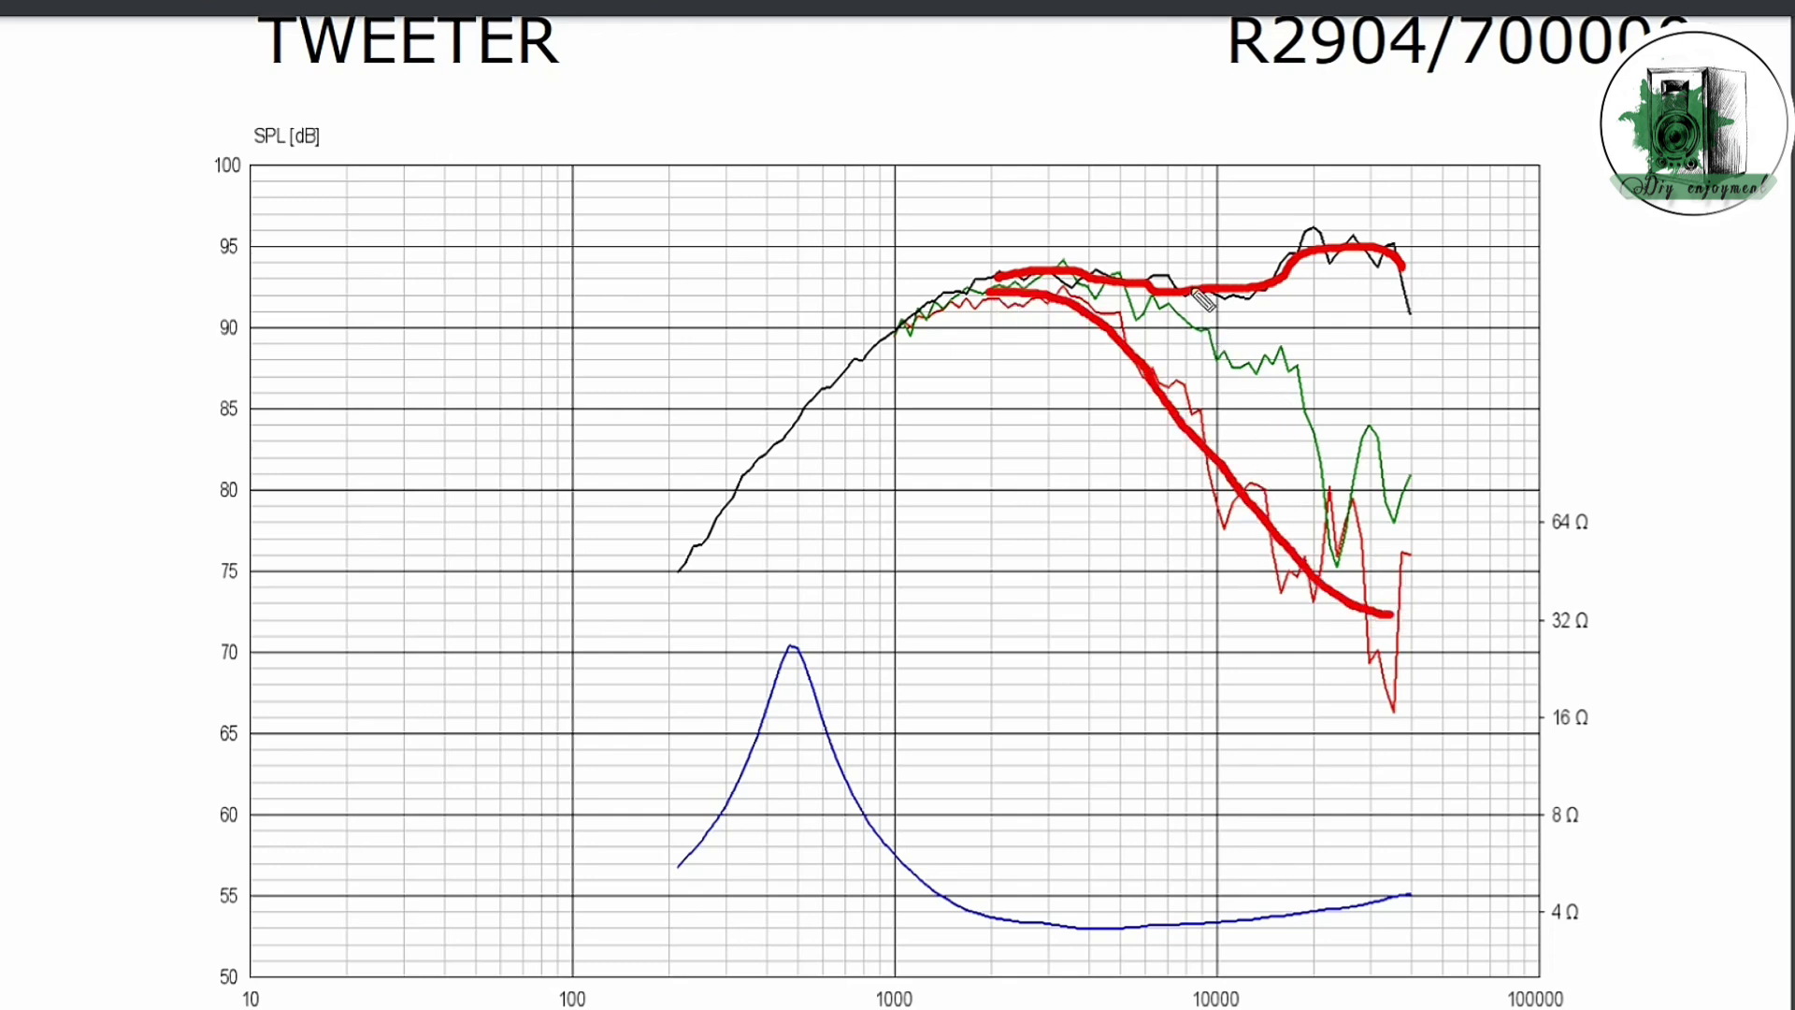
mouse_move(1201, 306)
mouse_down()
mouse_move(1246, 316)
mouse_move(1225, 470)
mouse_move(1251, 436)
mouse_up()
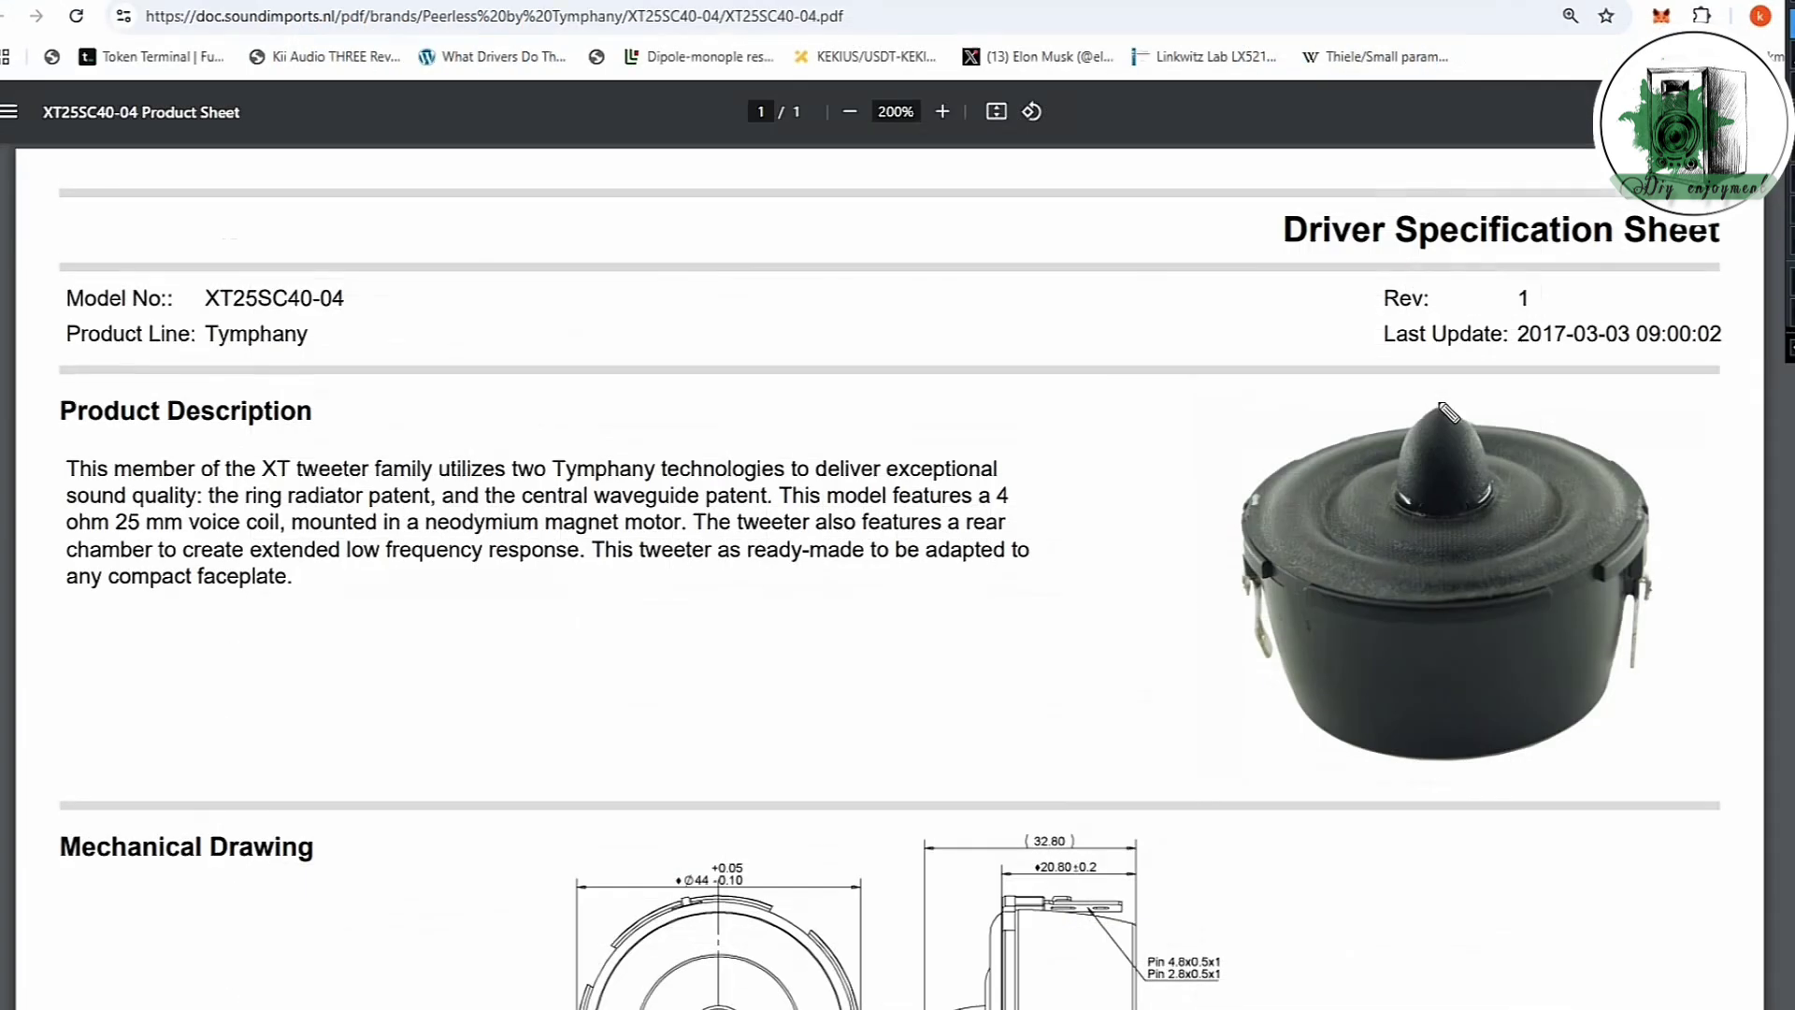
mouse_move(1437, 402)
mouse_down()
mouse_move(1480, 436)
mouse_move(1500, 501)
mouse_up()
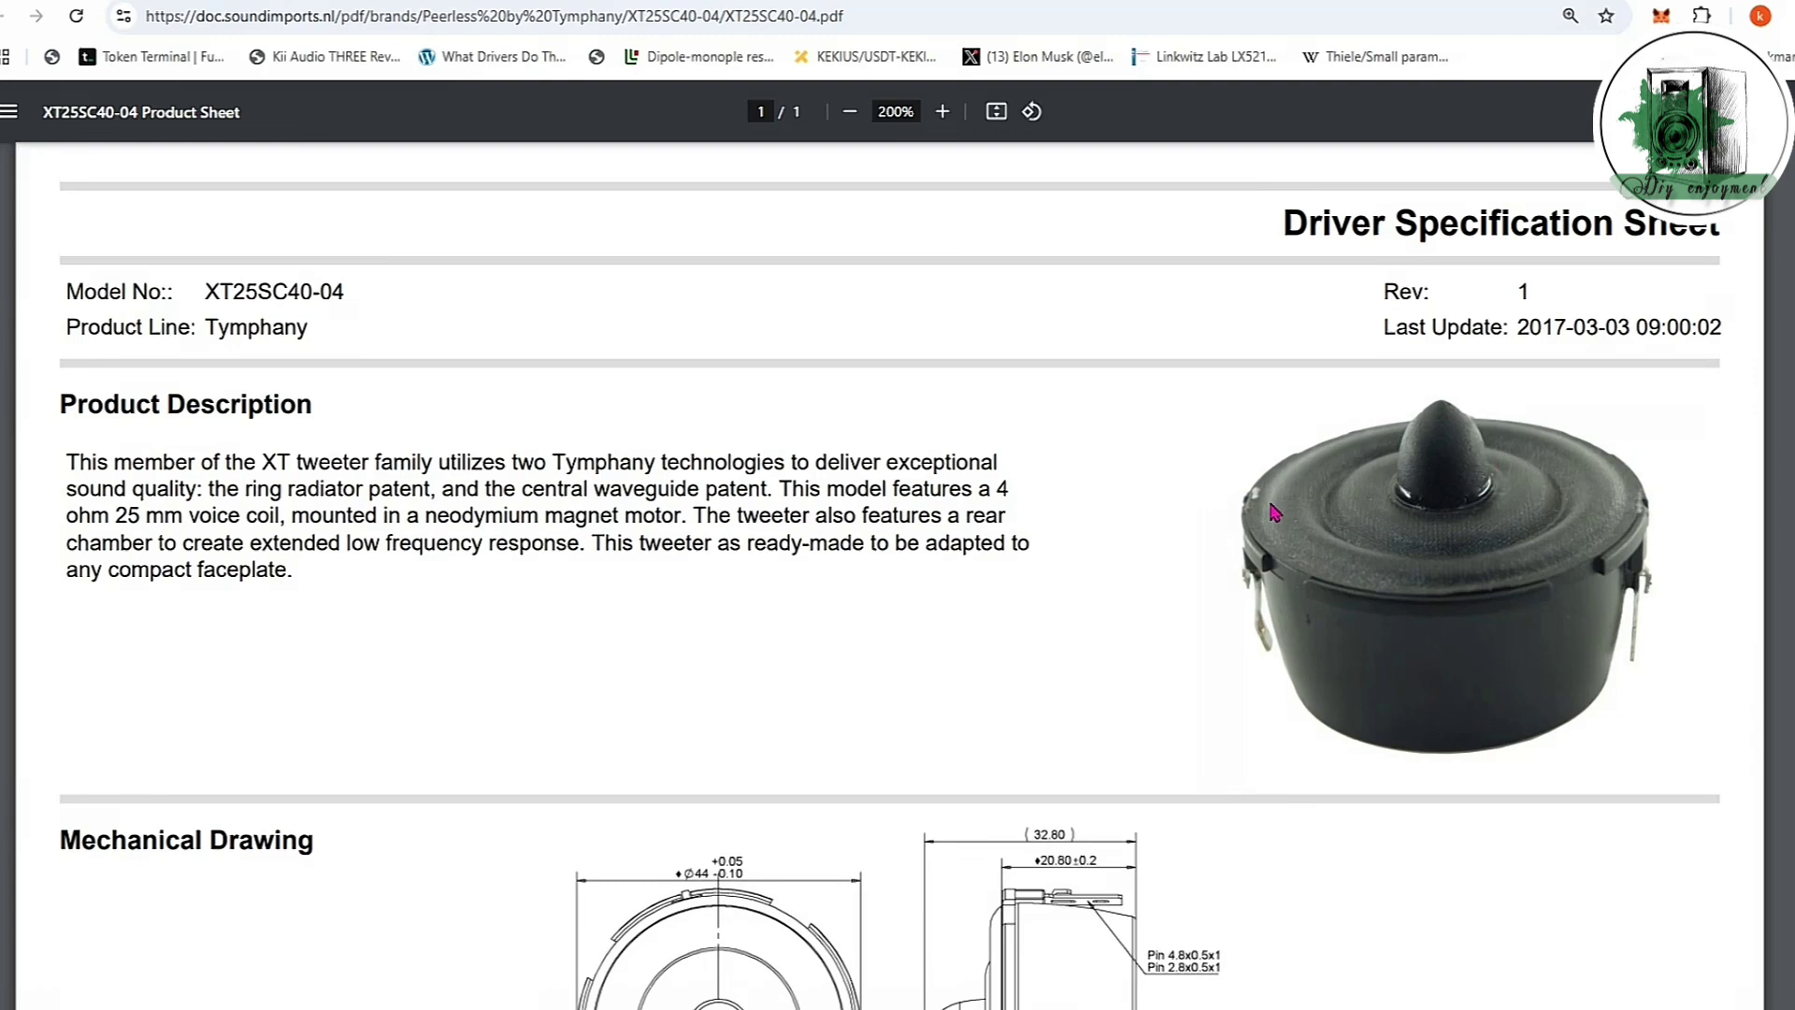
Scroll the XT25SC40-04 sheet to its frequency and impedance response chart.
scroll(1271, 501, down, 15)
scroll(1276, 508, up, 1)
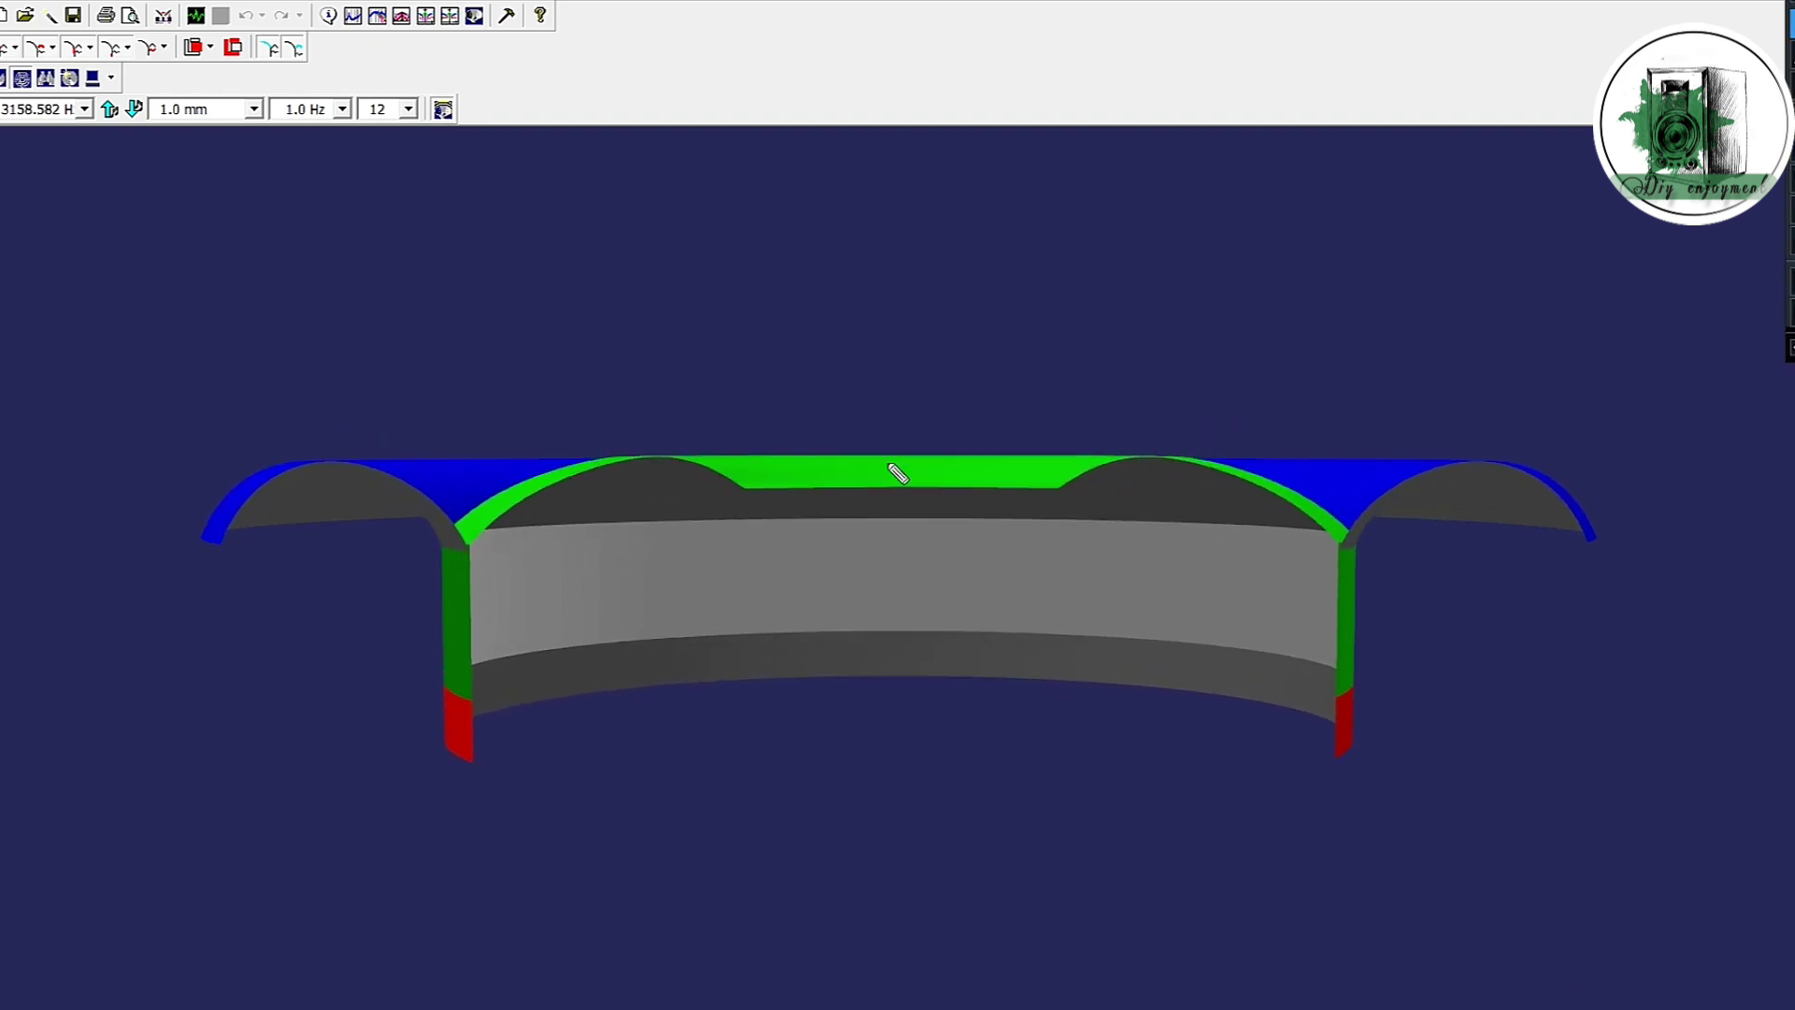
Draw an arrow to the ring radiator's centre section and label it Heavy.
mouse_move(884, 474)
mouse_down()
mouse_move(925, 355)
mouse_move(883, 363)
mouse_move(922, 329)
mouse_up()
mouse_move(879, 365)
mouse_down()
mouse_move(923, 336)
mouse_move(949, 384)
mouse_up()
mouse_move(858, 208)
mouse_down()
mouse_move(853, 301)
mouse_move(889, 234)
mouse_move(898, 296)
mouse_move(945, 264)
mouse_move(975, 279)
mouse_move(1008, 245)
mouse_move(1028, 294)
mouse_move(982, 328)
mouse_up()
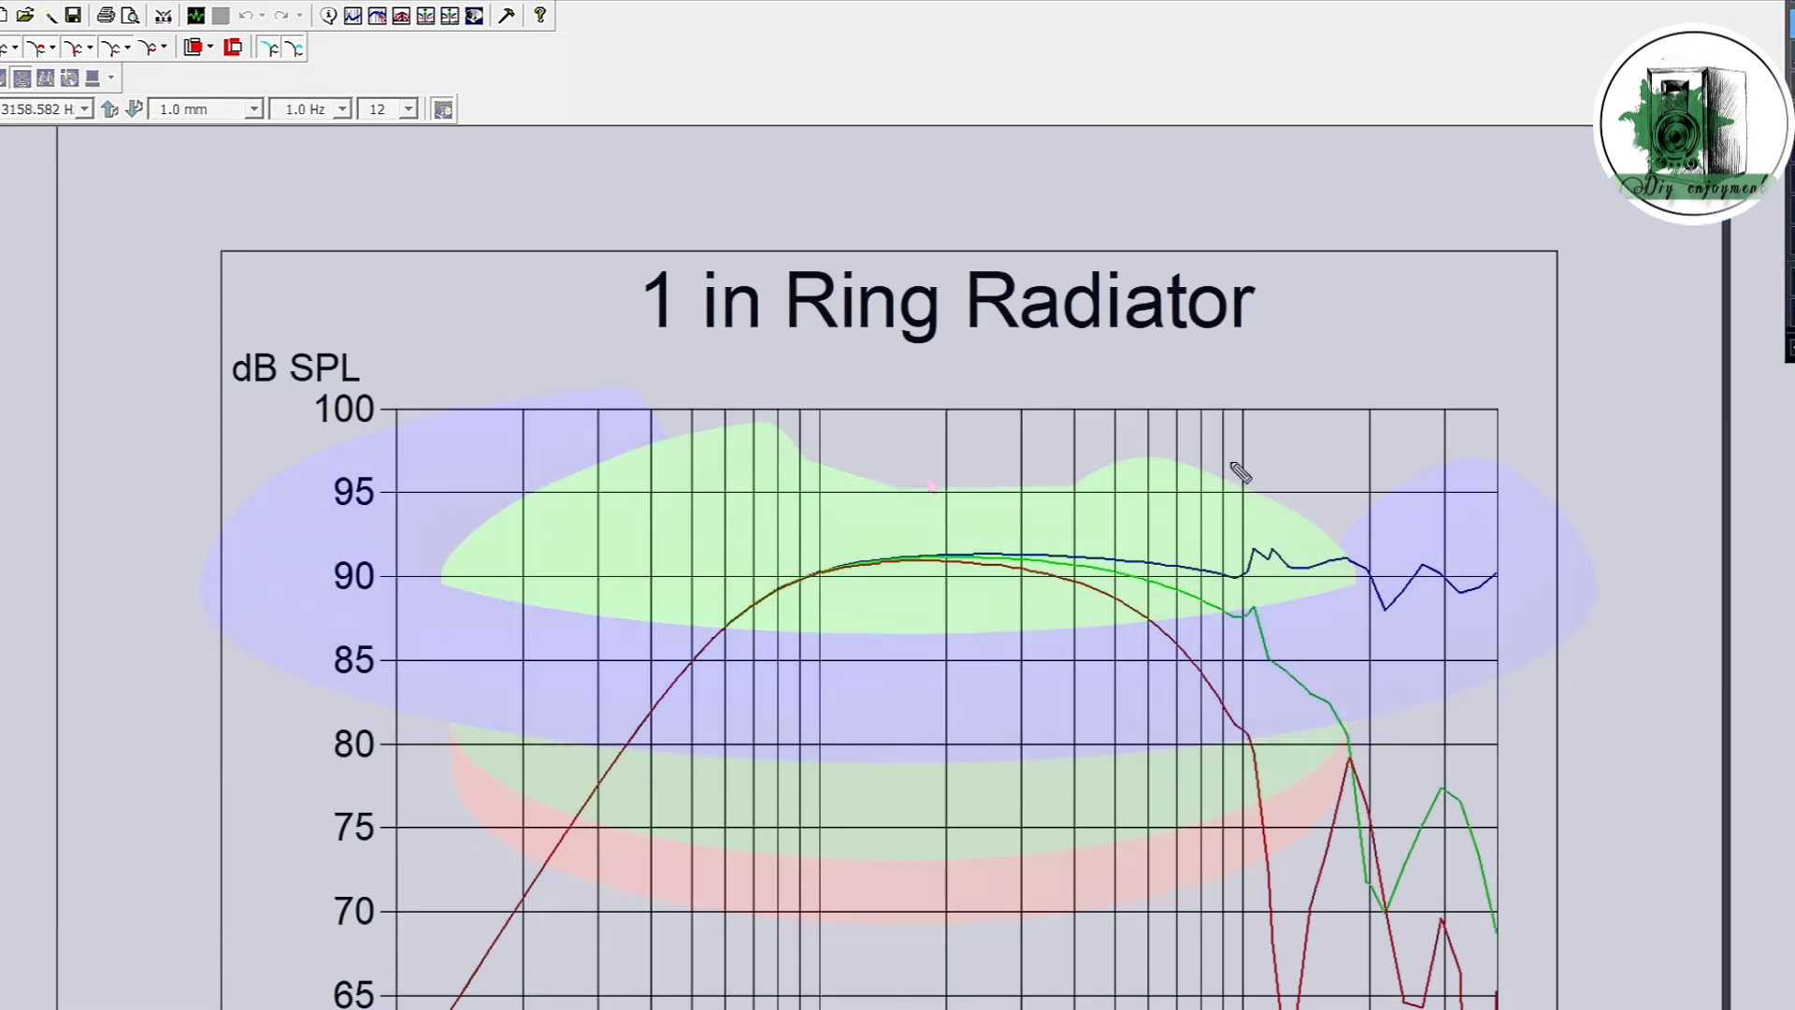
Underline the '1 in Ring Radiator' title and trace the flat 91 dB and falling off-axis curves.
drag(629, 348, 1279, 349)
drag(956, 553, 1273, 558)
drag(1254, 734, 1308, 902)
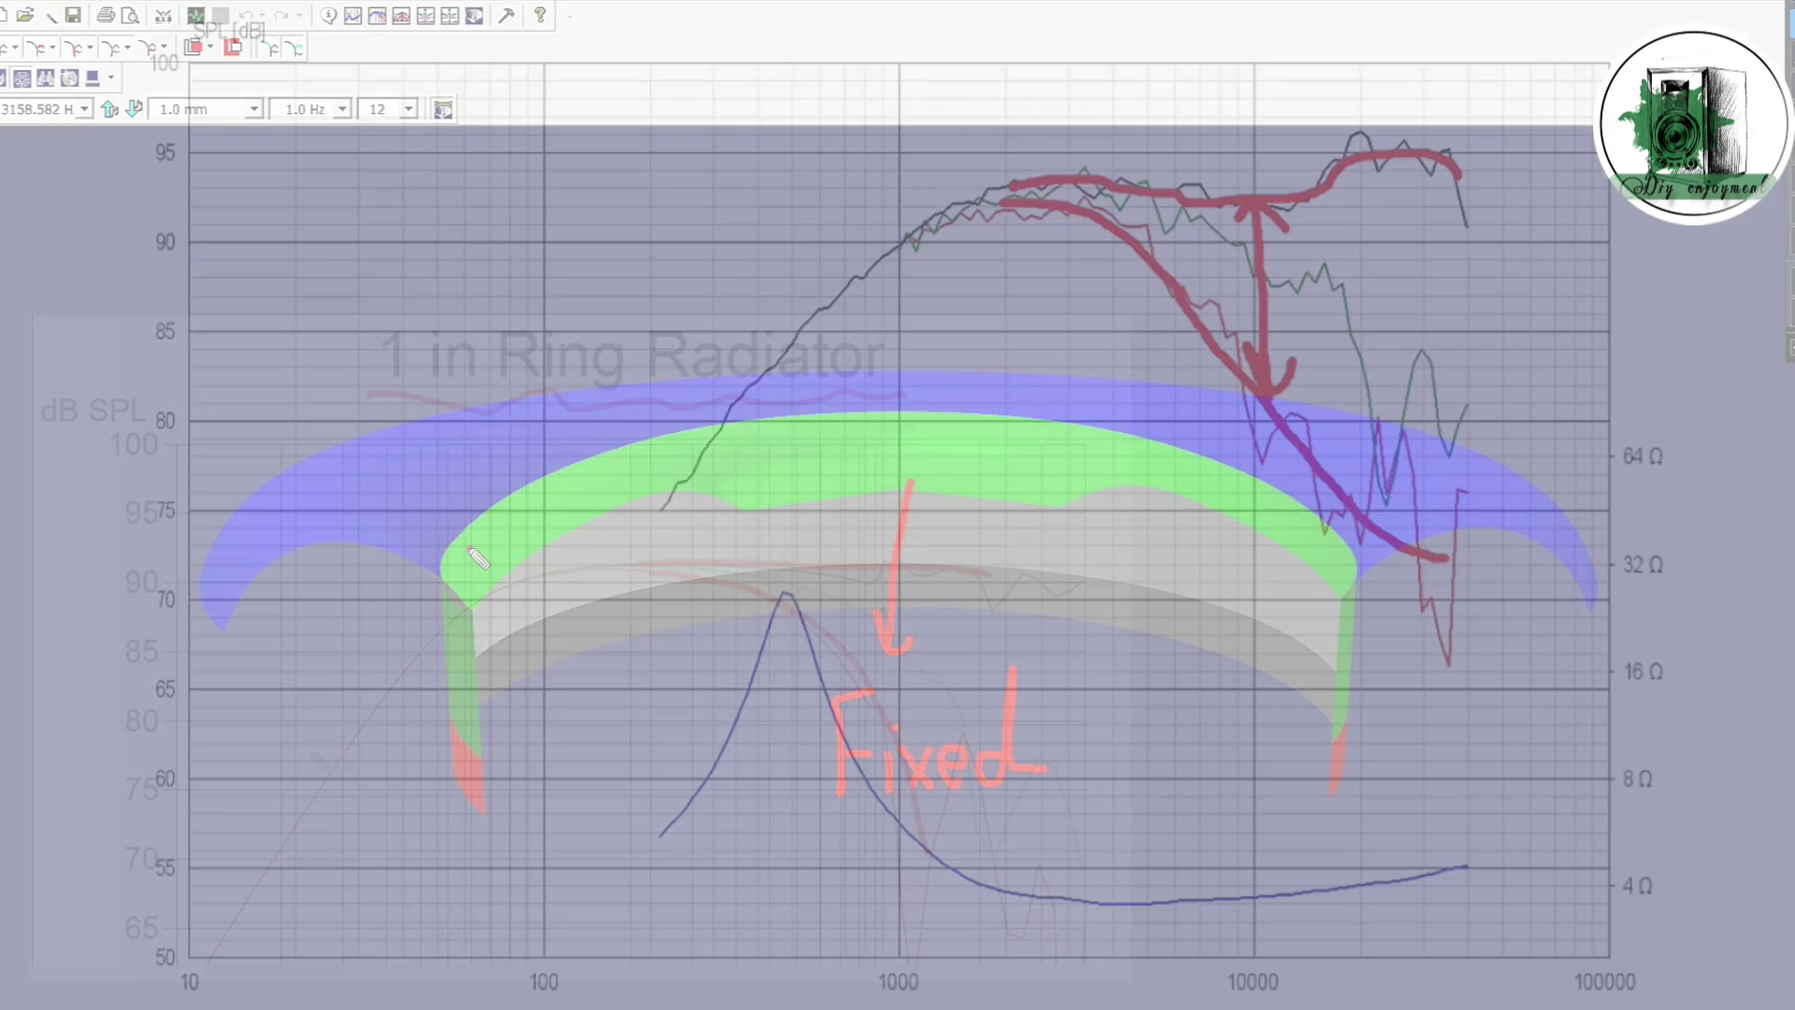
Draw a red arch from the surround's left edge over the model to its right edge.
mouse_move(469, 549)
mouse_down()
mouse_move(525, 367)
mouse_move(569, 316)
mouse_move(709, 253)
mouse_move(926, 194)
mouse_up()
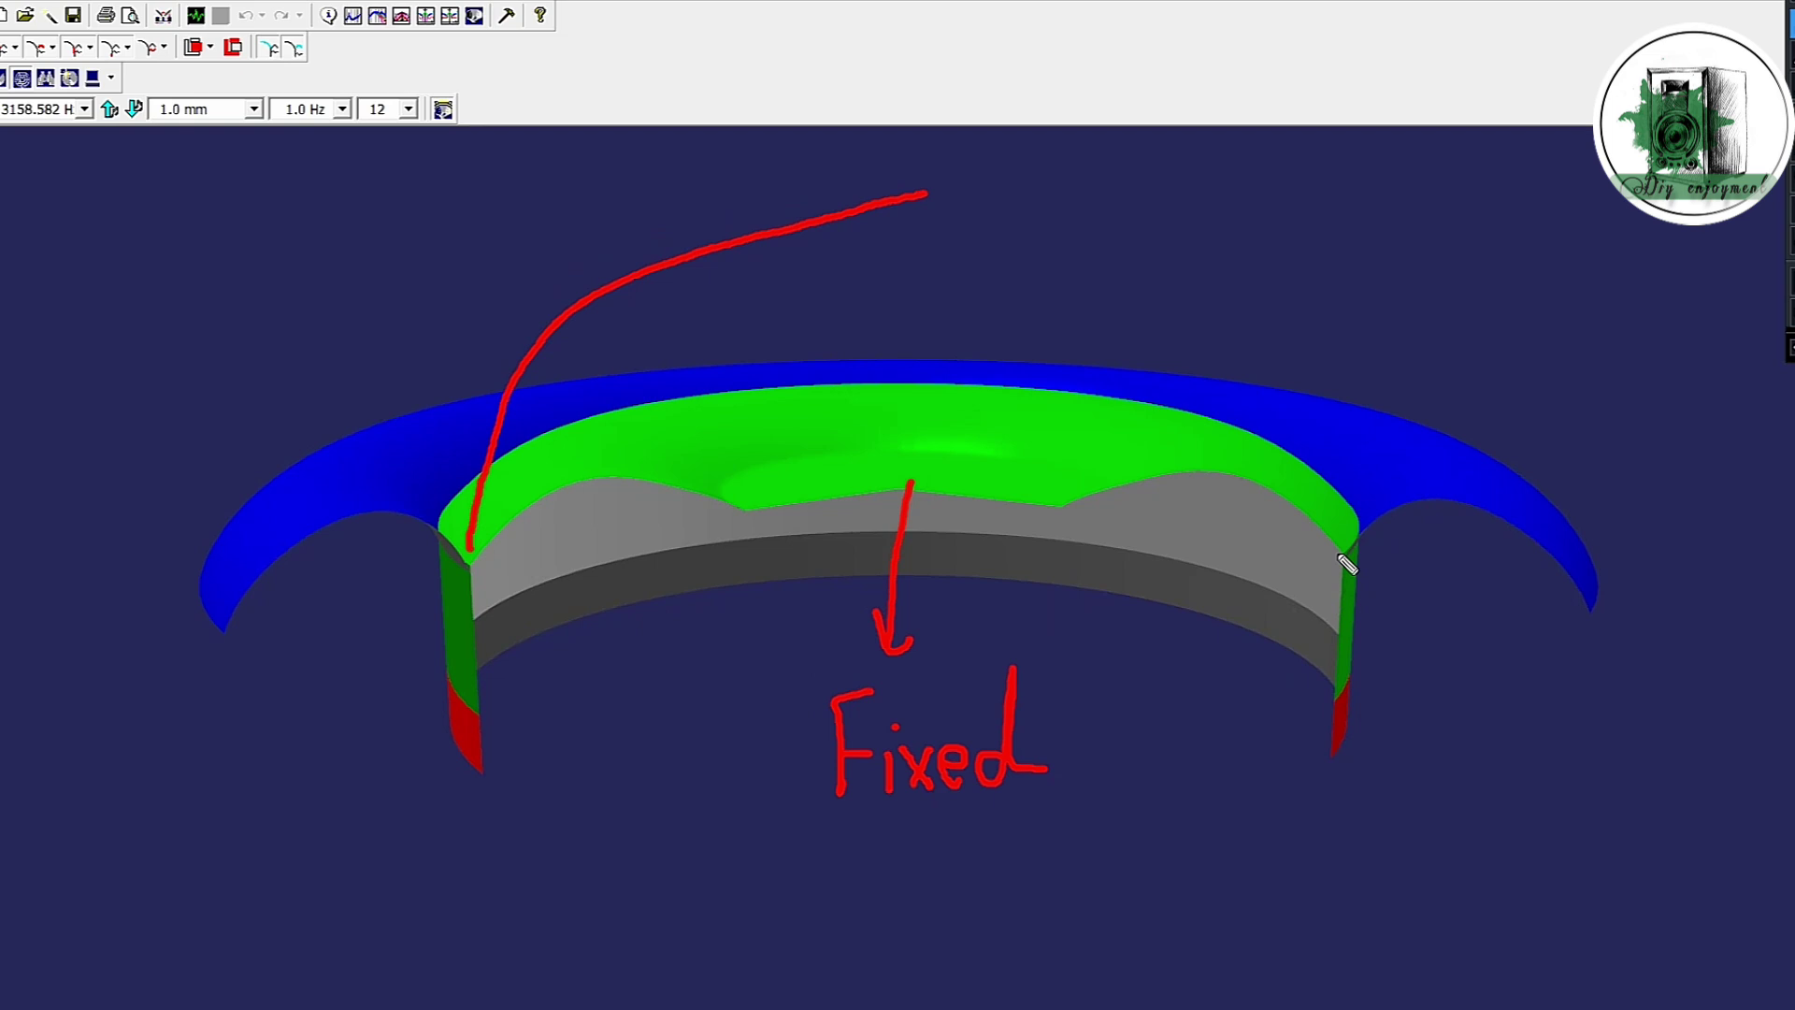
mouse_move(1347, 552)
mouse_down()
mouse_move(1311, 443)
mouse_move(1203, 322)
mouse_move(934, 193)
mouse_up()
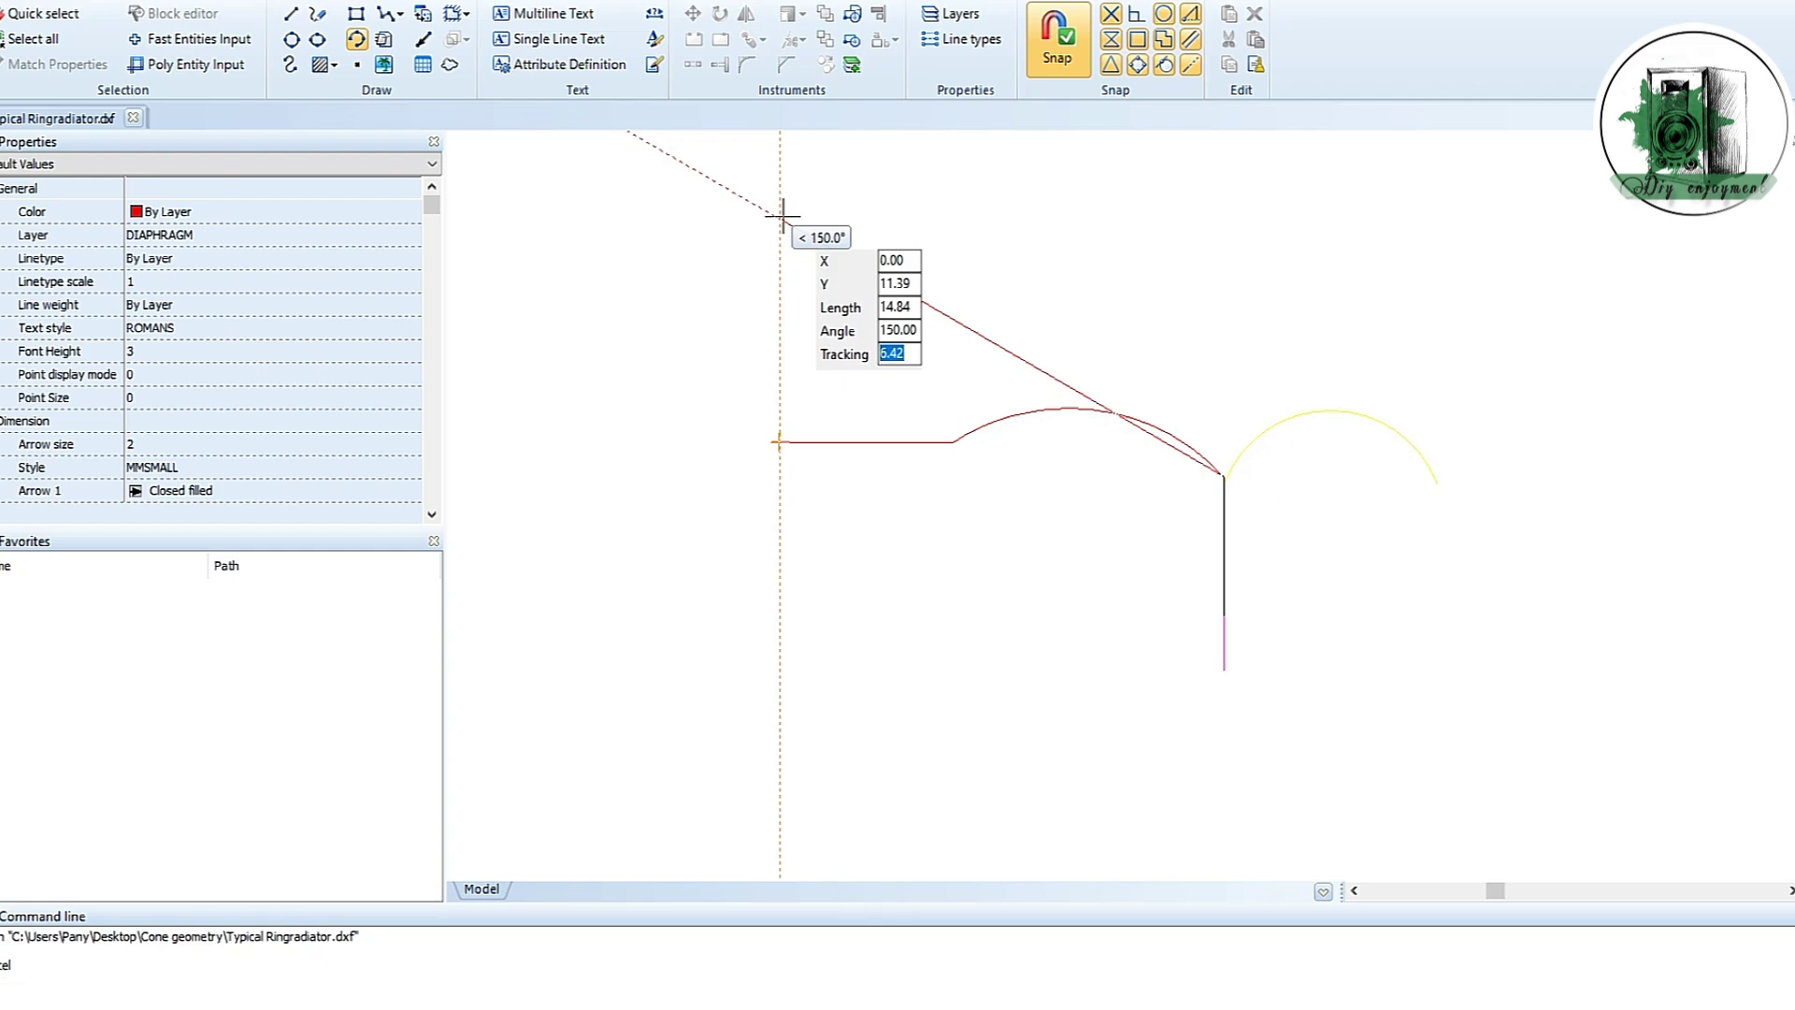
Finish the large dome arc, delete the old line-and-arch profile, and save Typical Ringradiator.dxf.
click(782, 224)
key(Return)
key(Escape)
click(853, 438)
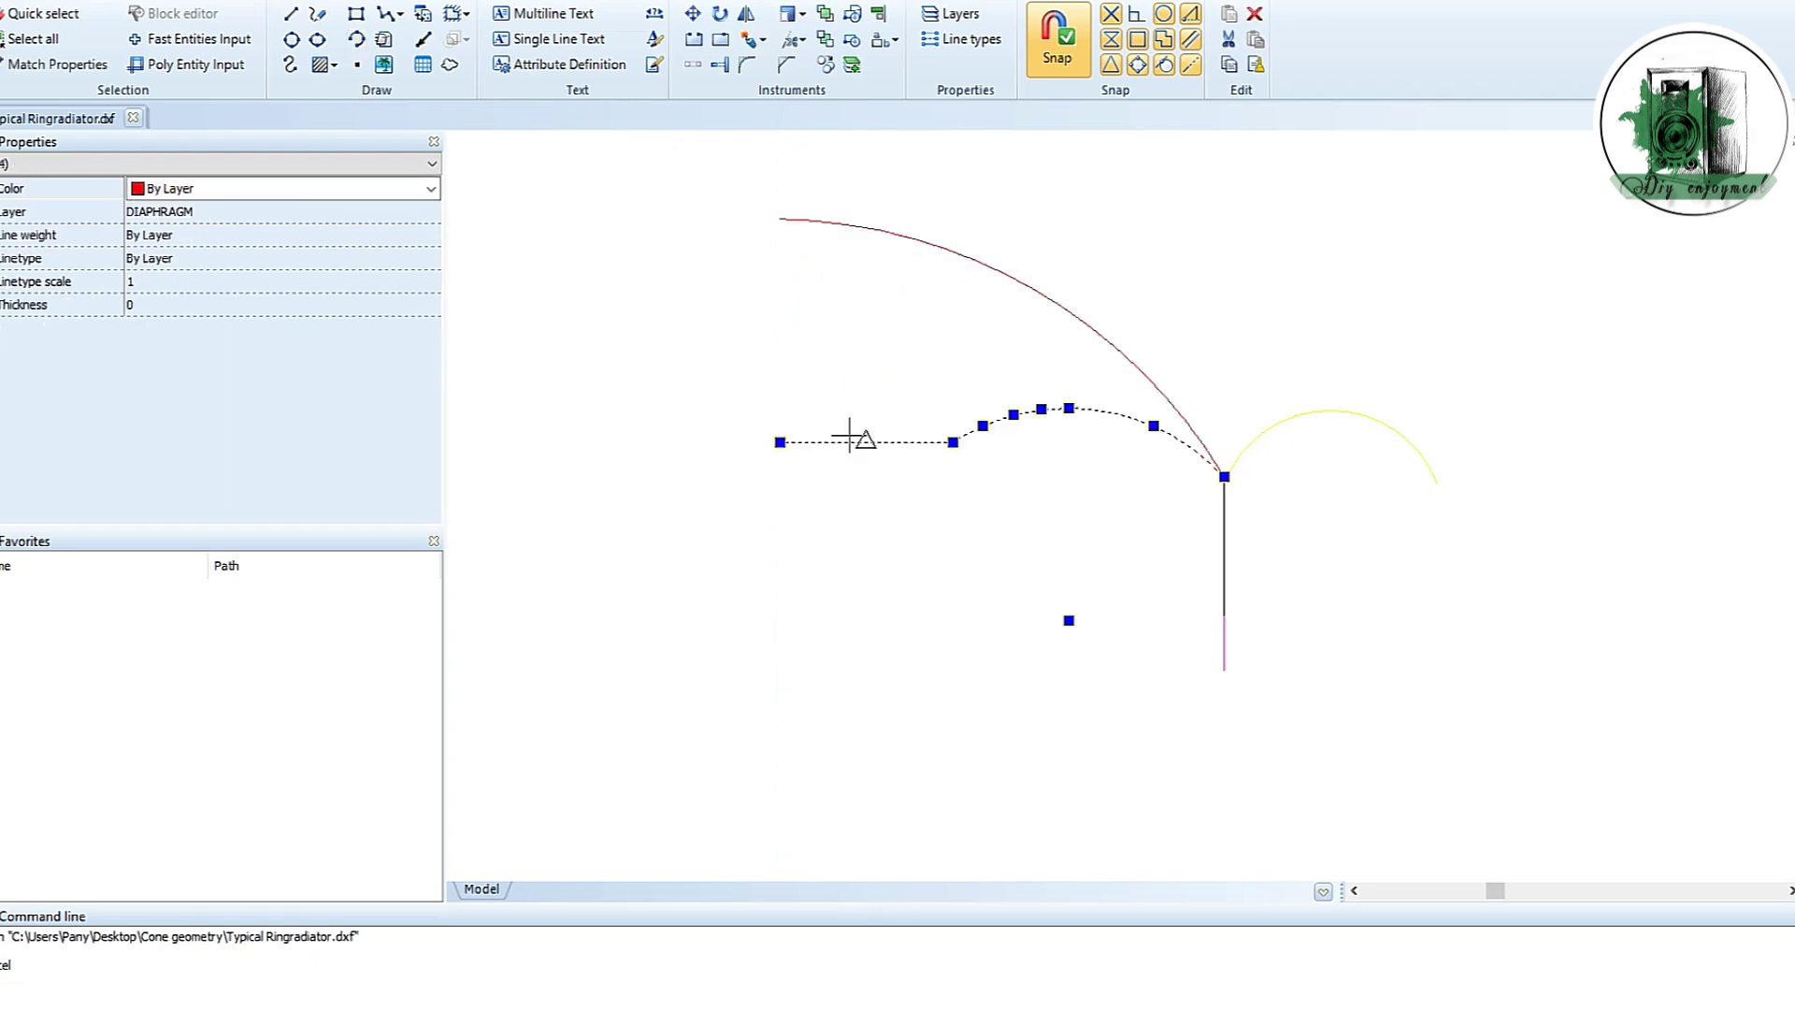
key(Delete)
key(ctrl+s)
click(1061, 587)
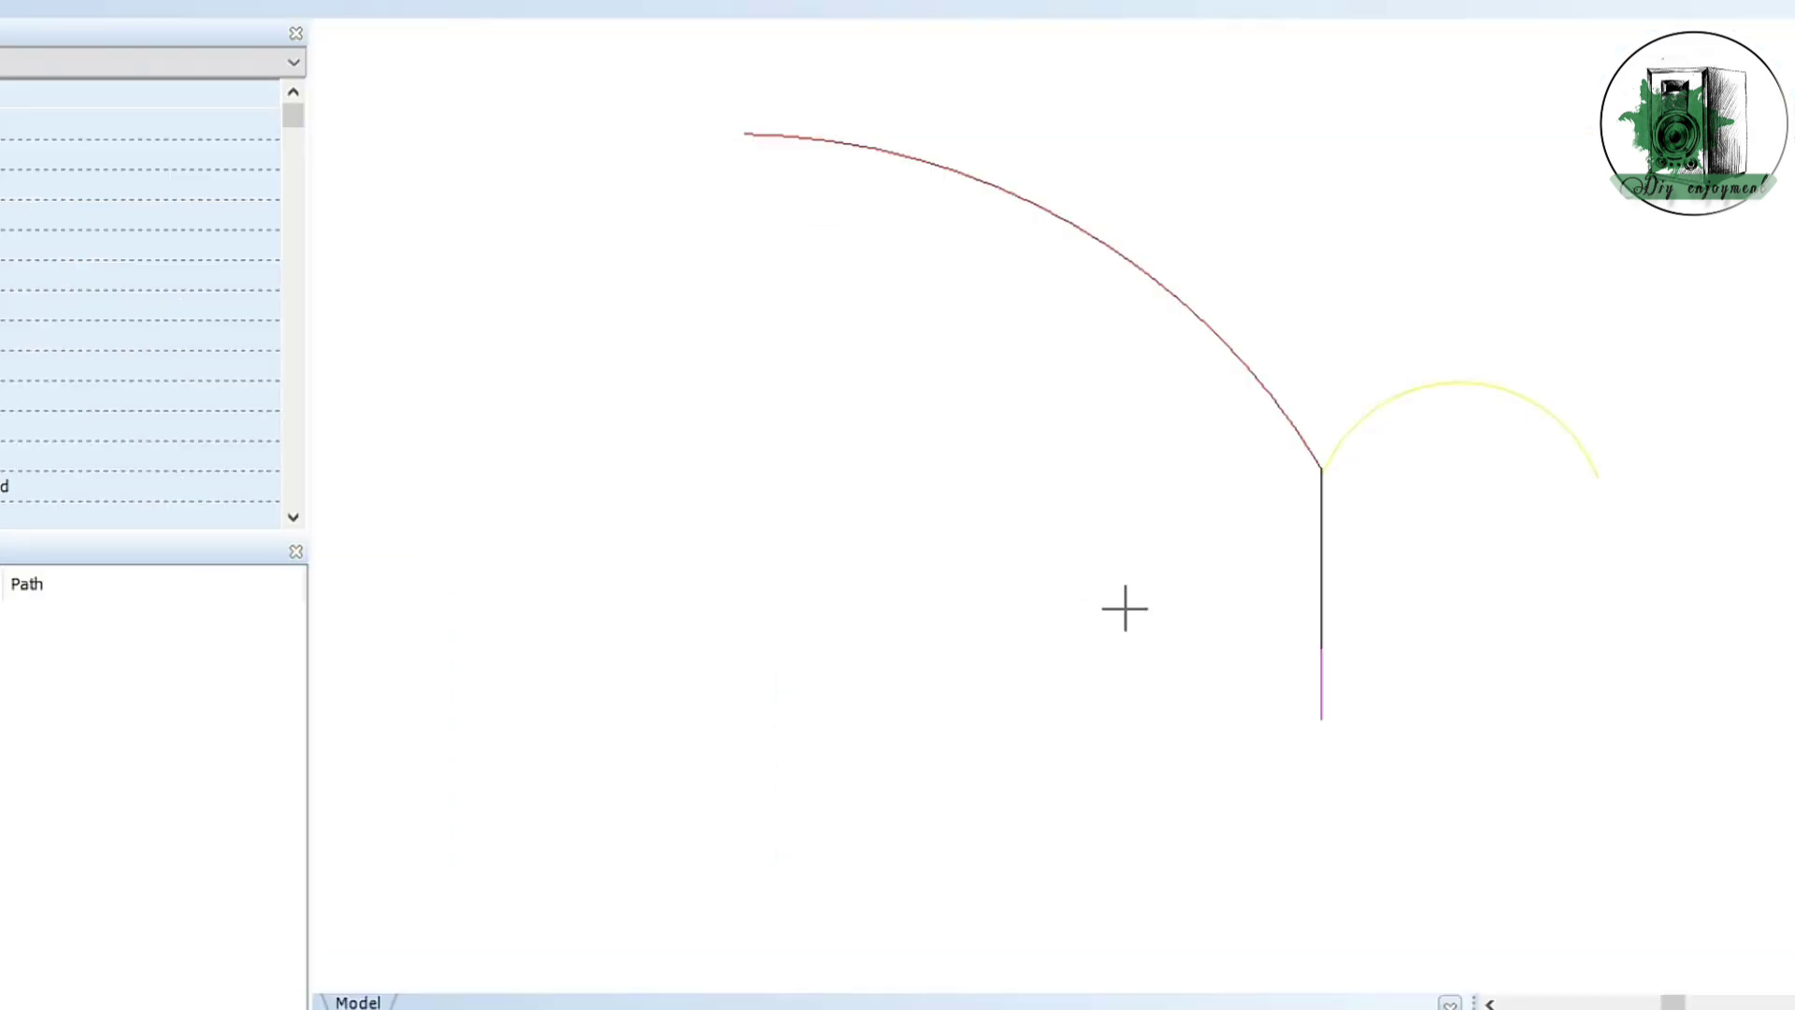